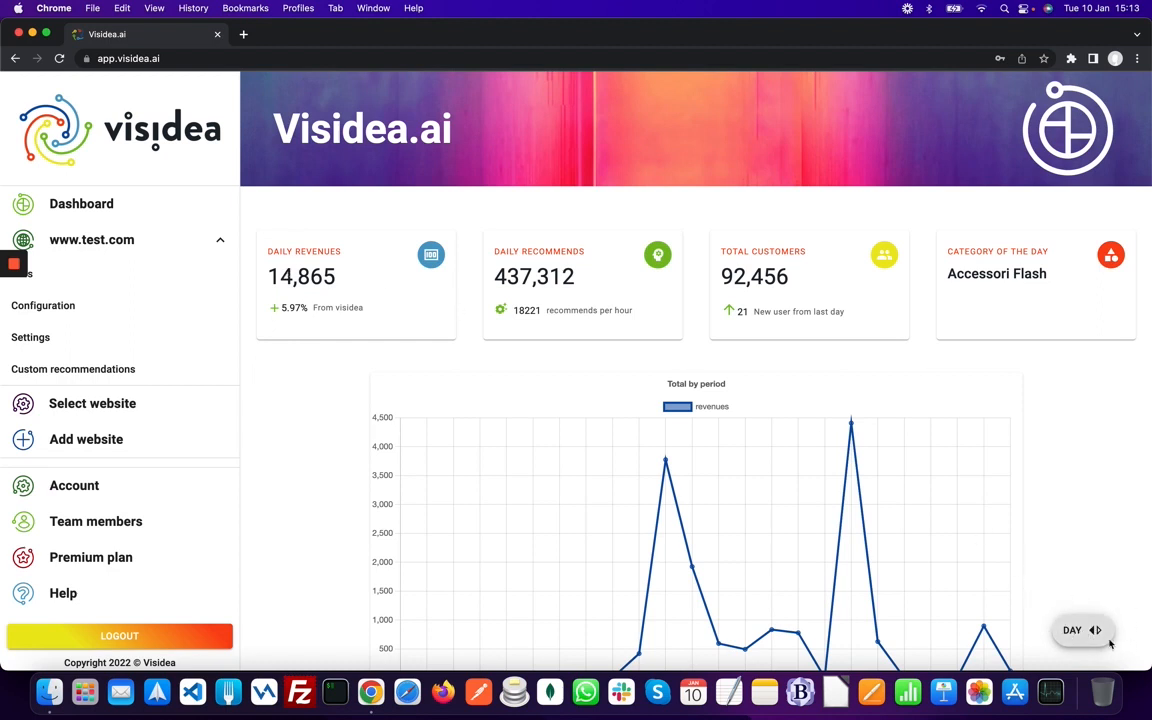
- Switch the dashboard to WEEK figures and scroll down to the AI algorithm and Products of week tables
click(1094, 631)
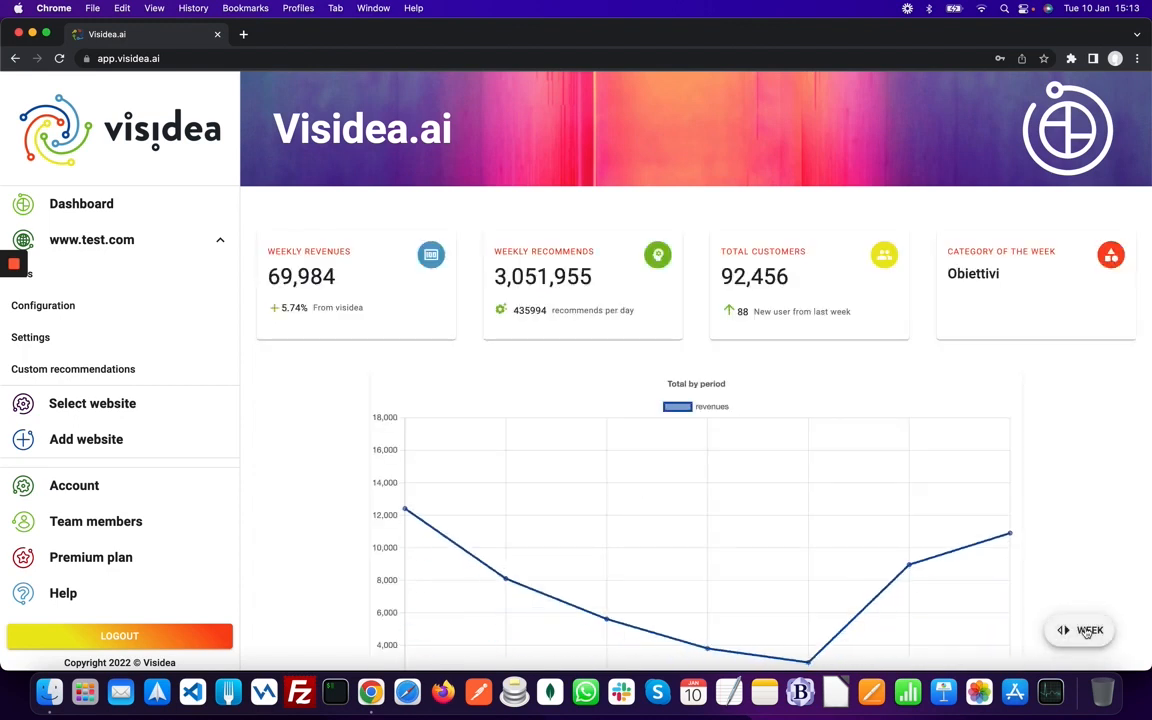
click(1087, 631)
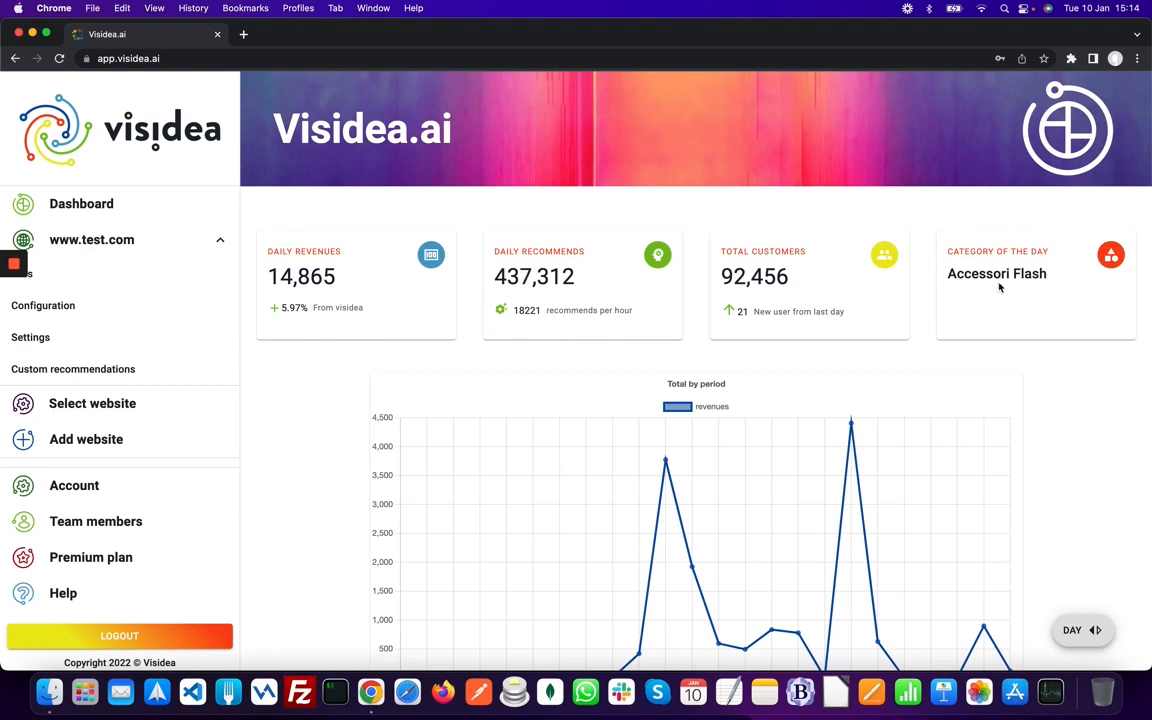
scroll(647, 389, down, 1)
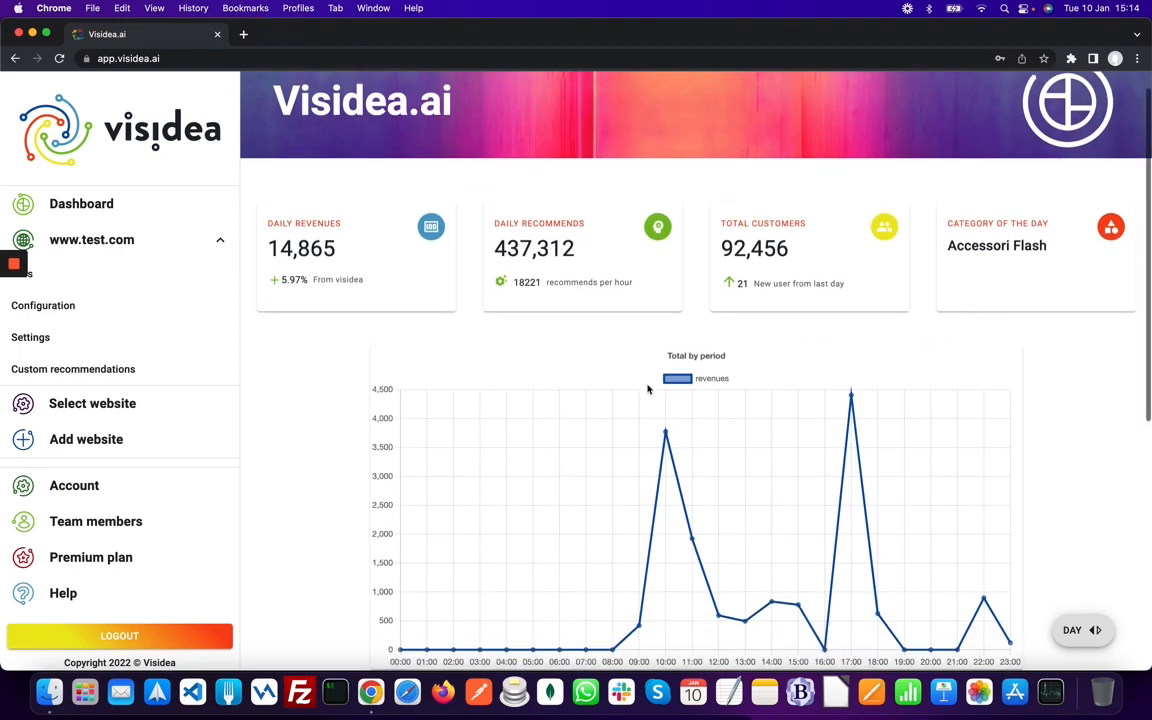
scroll(647, 389, down, 4)
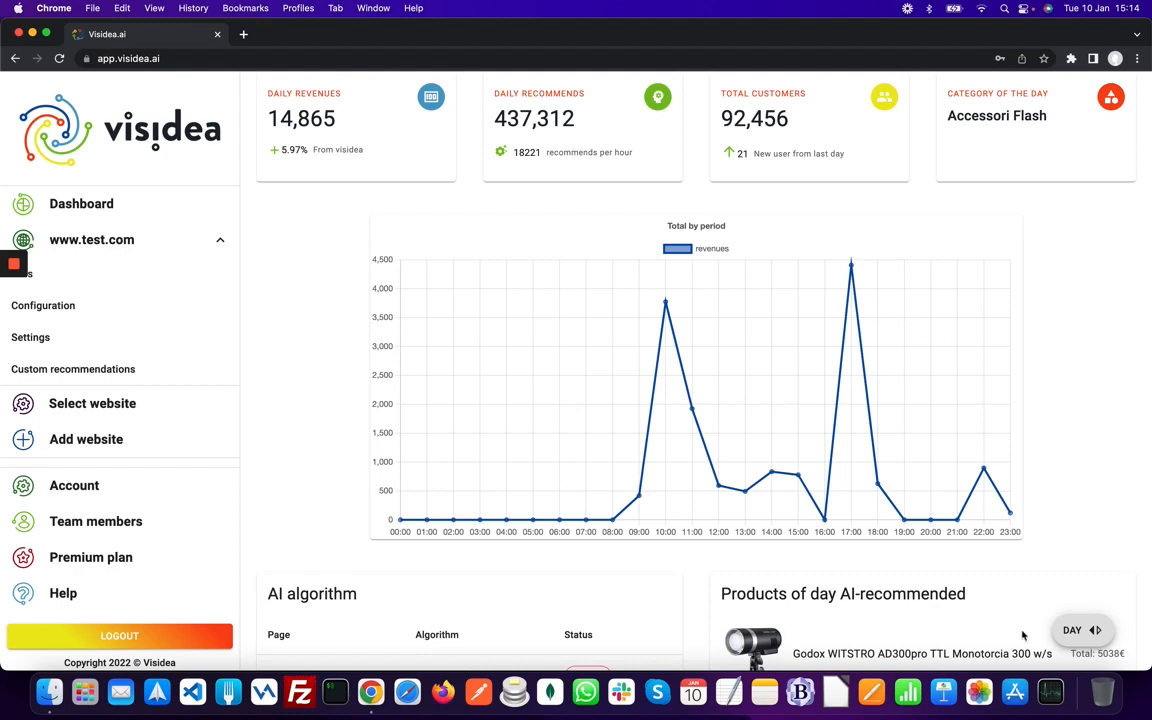
click(1070, 627)
scroll(918, 571, down, 3)
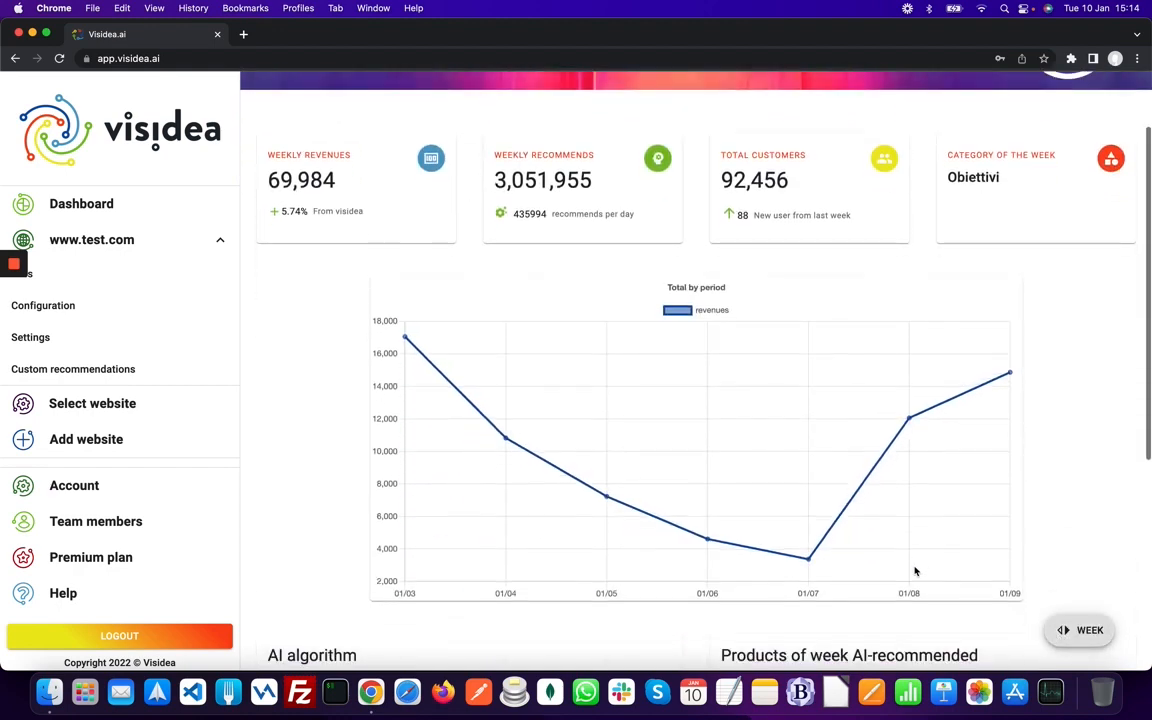
scroll(912, 570, down, 10)
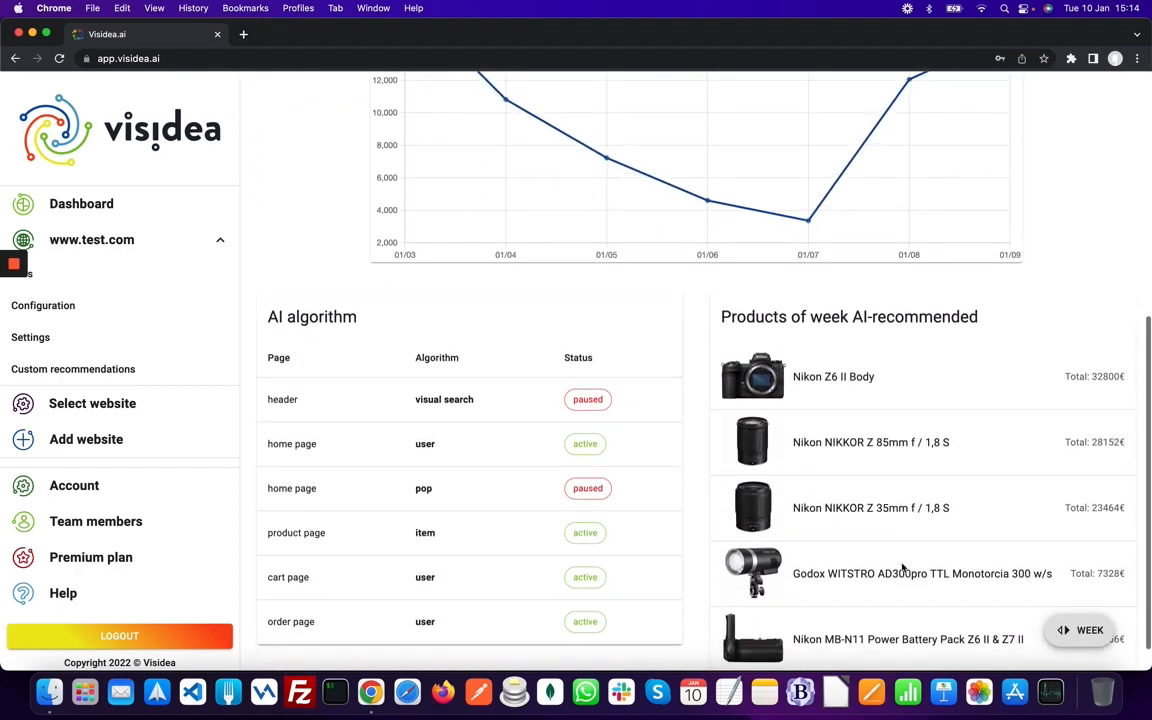
scroll(903, 567, down, 1)
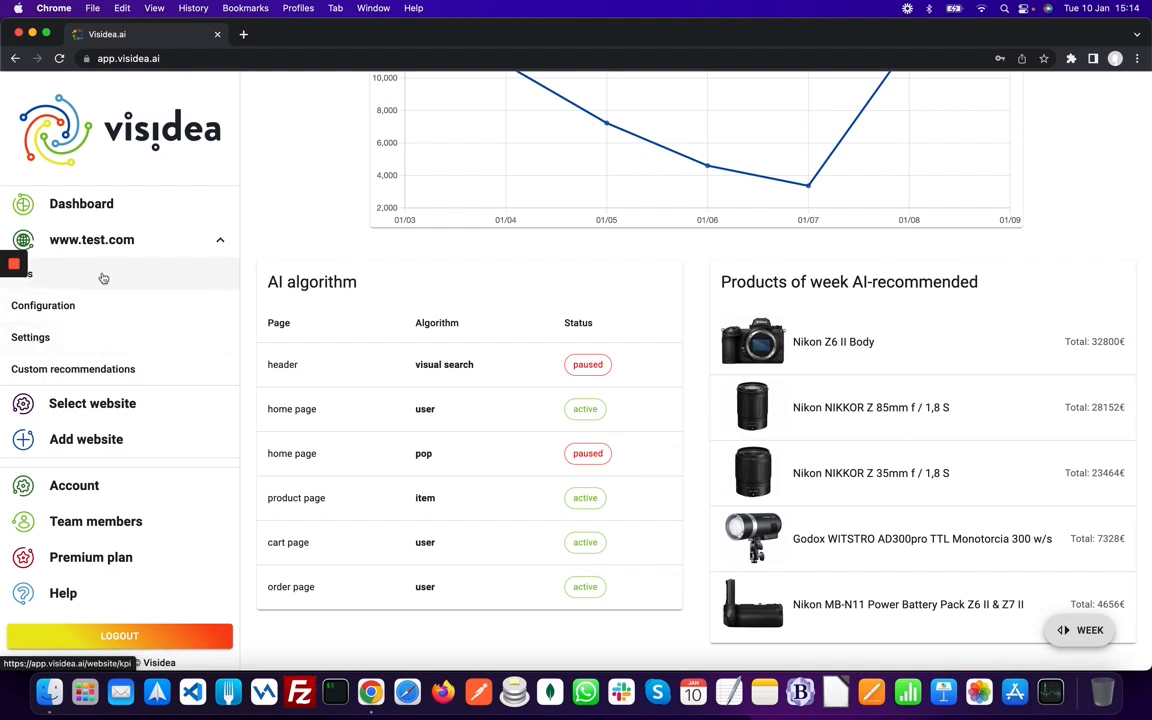
- Open the KPIs page and check the Start and End Date pickers without changing them
click(103, 278)
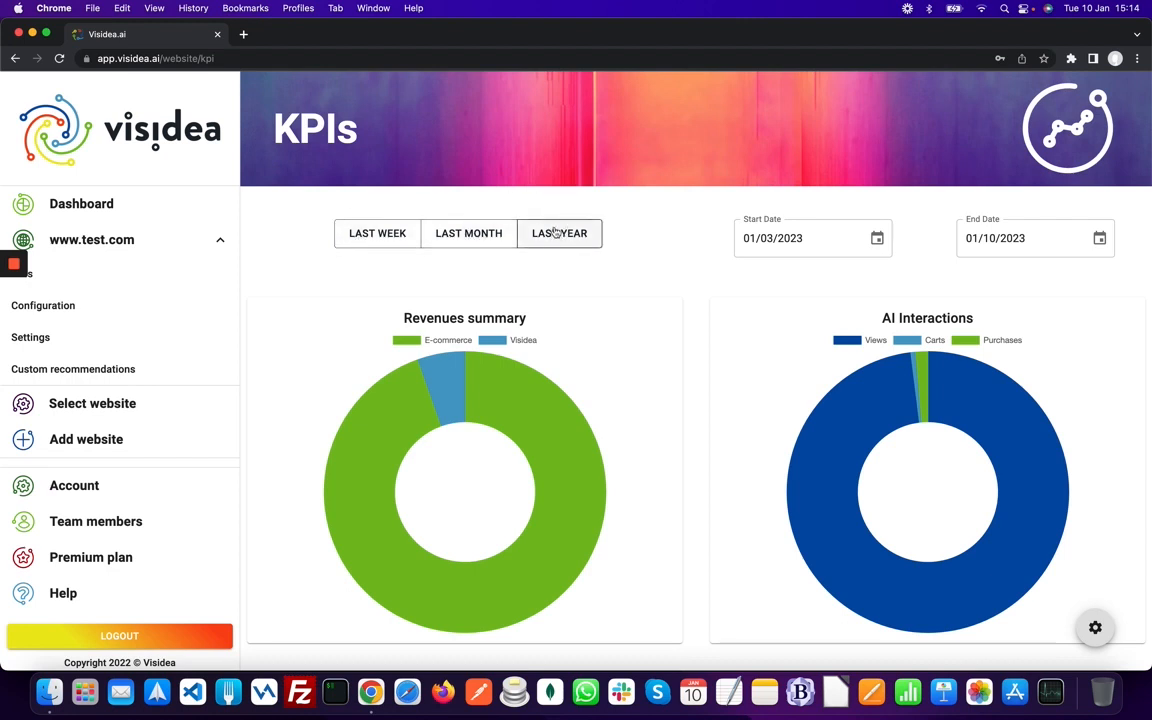
click(876, 238)
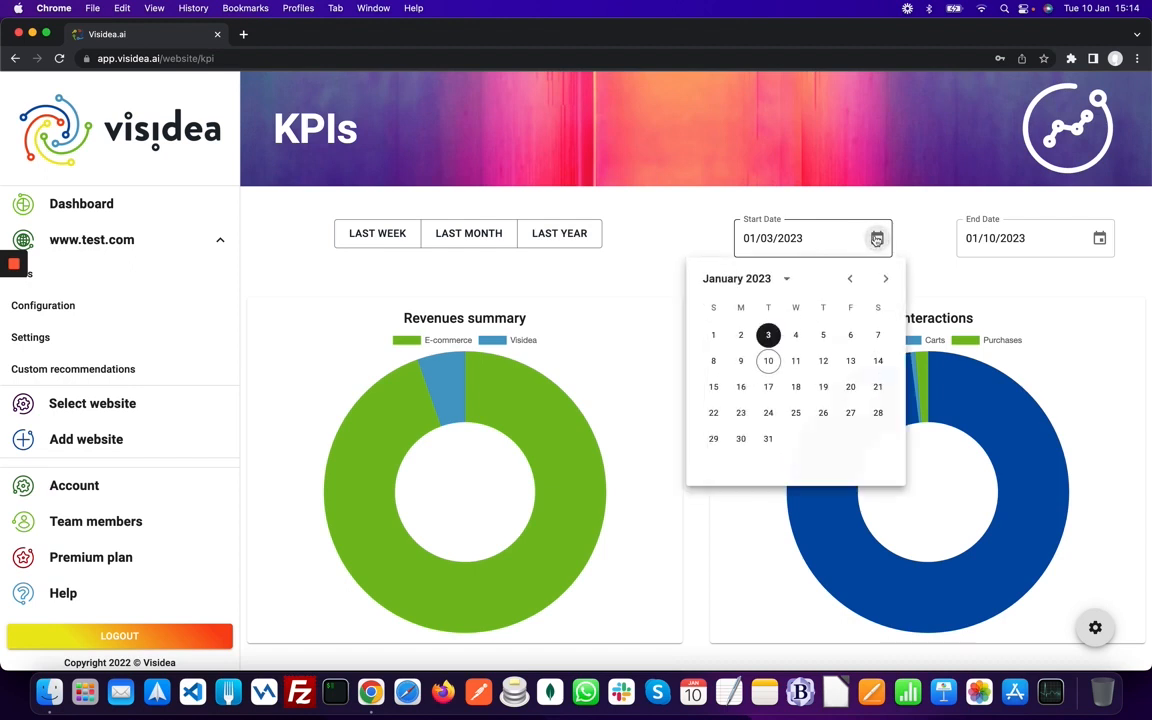
click(876, 238)
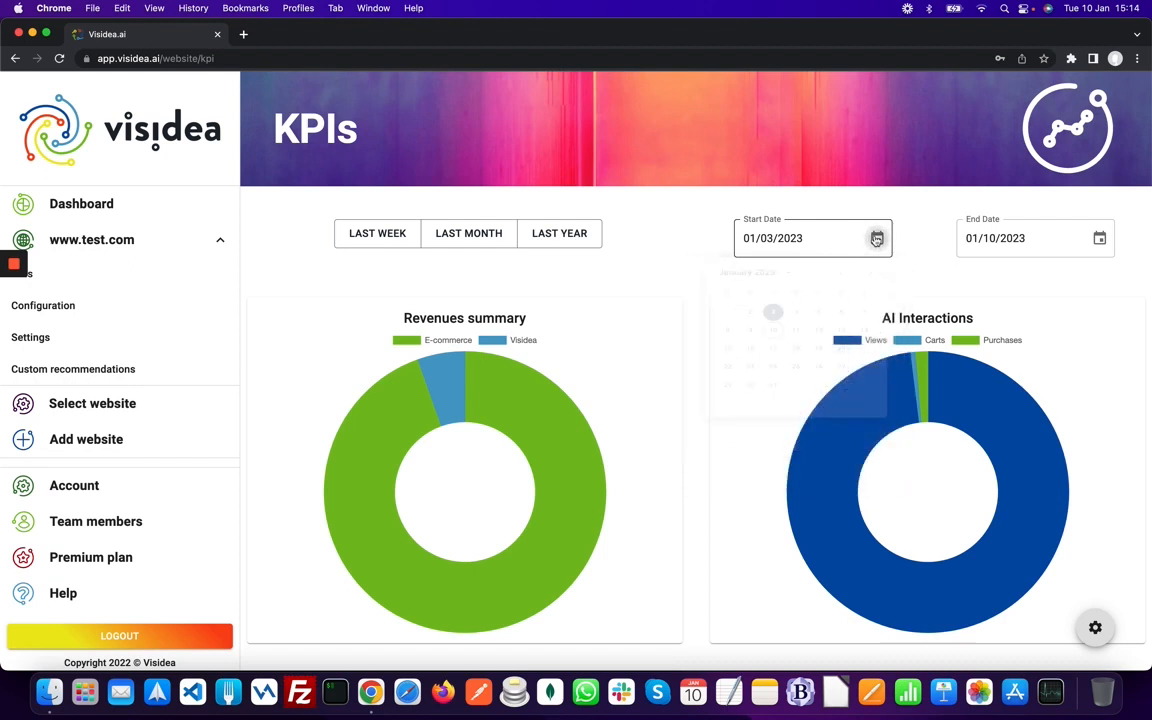
click(1100, 238)
click(1102, 240)
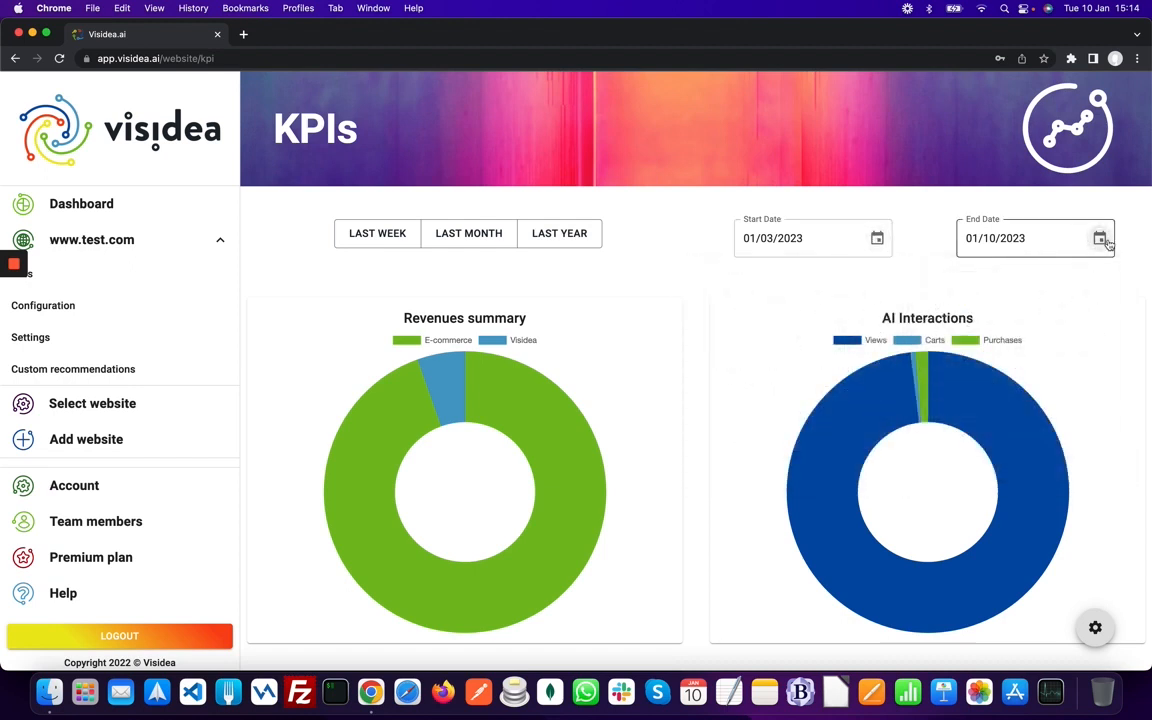
- Scroll through the revenue, interaction and recommendation KPI charts and back up
scroll(1109, 245, down, 2)
scroll(1109, 245, down, 2)
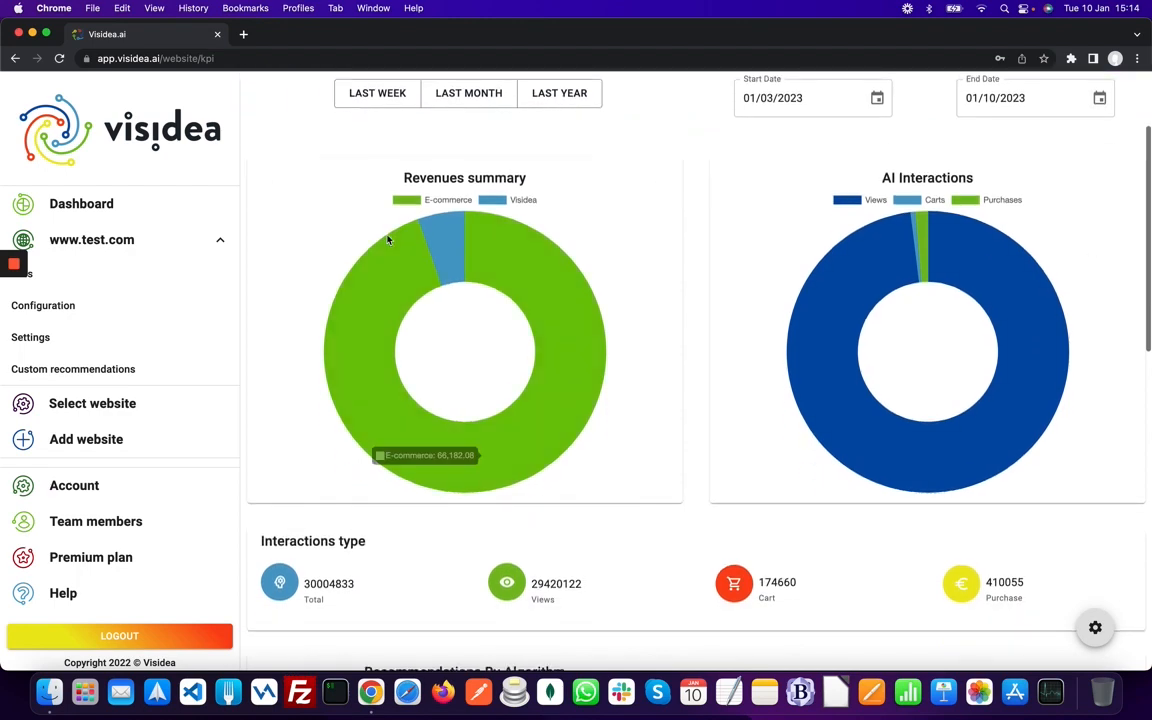
mouse_move(983, 260)
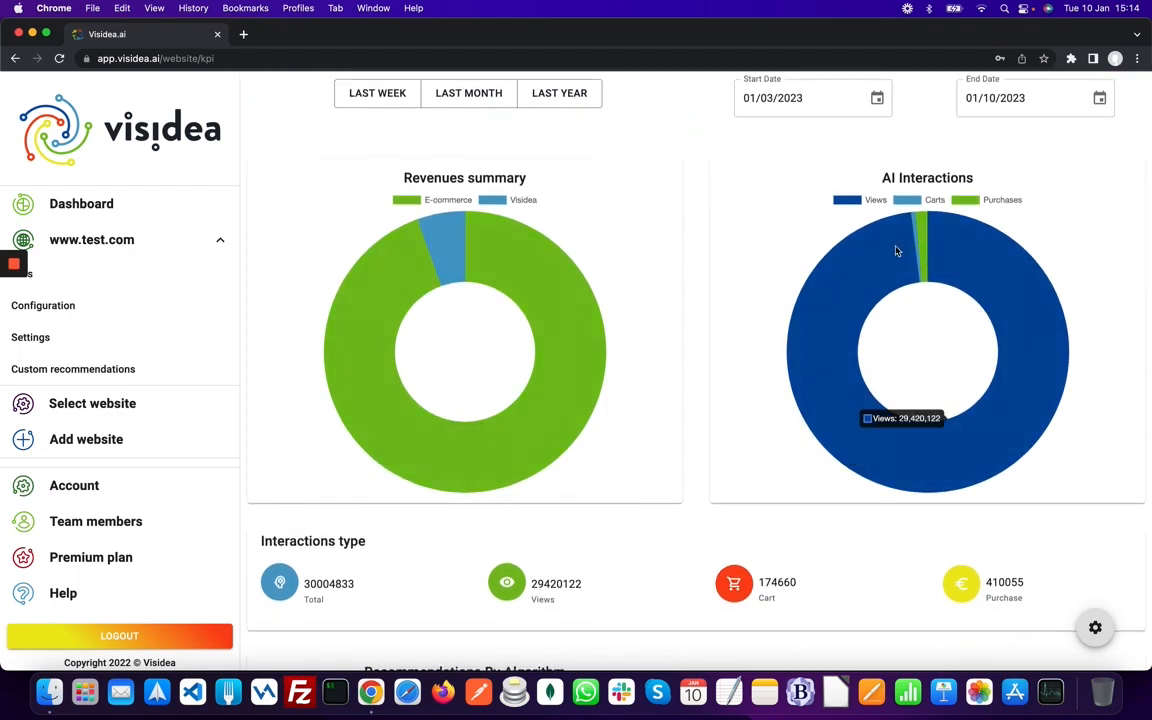
scroll(837, 339, down, 5)
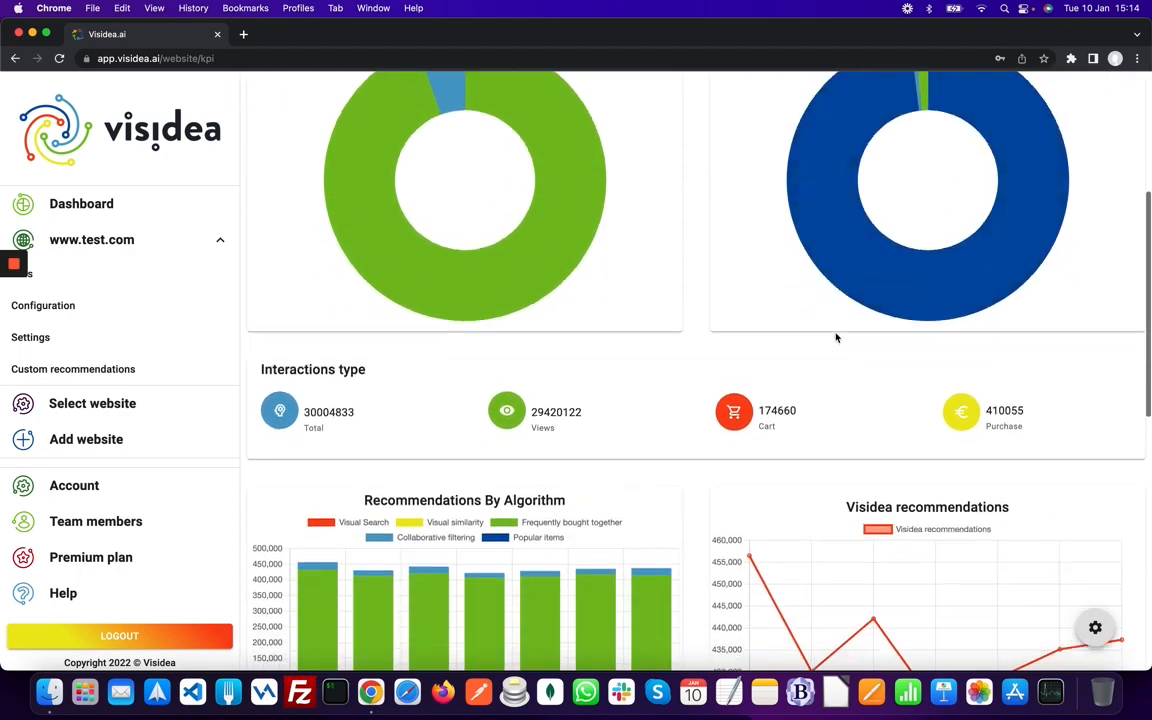
scroll(837, 339, down, 4)
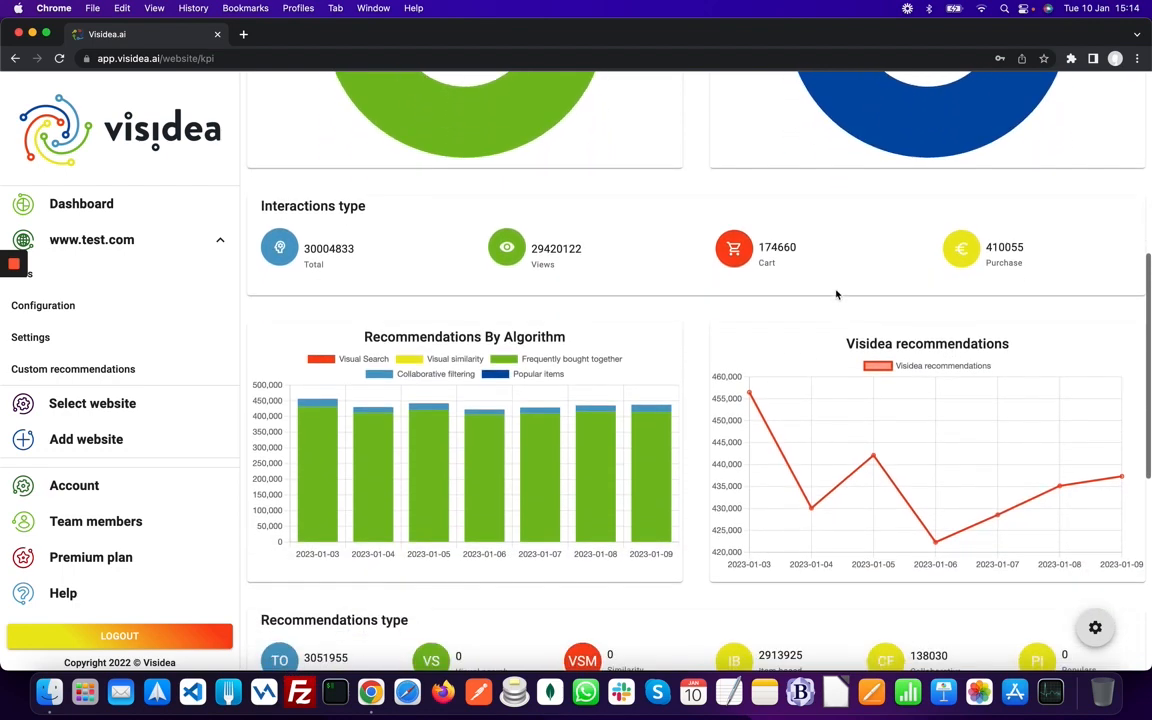
scroll(837, 294, down, 4)
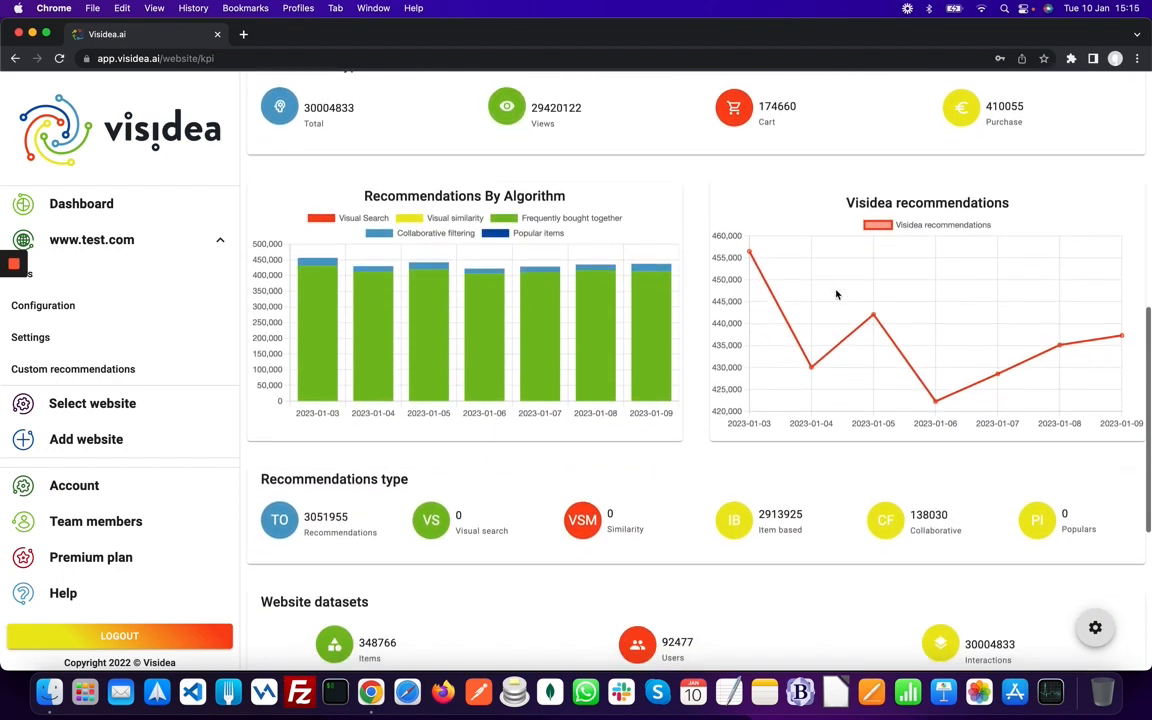
scroll(837, 294, down, 5)
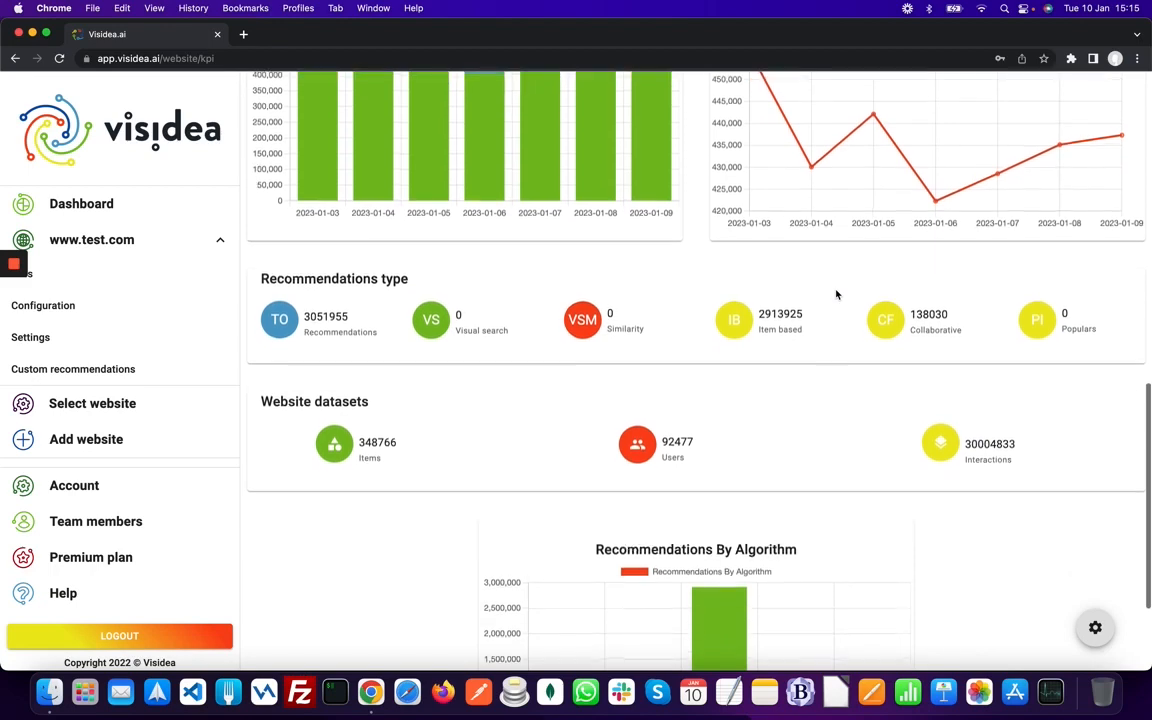
scroll(837, 294, down, 3)
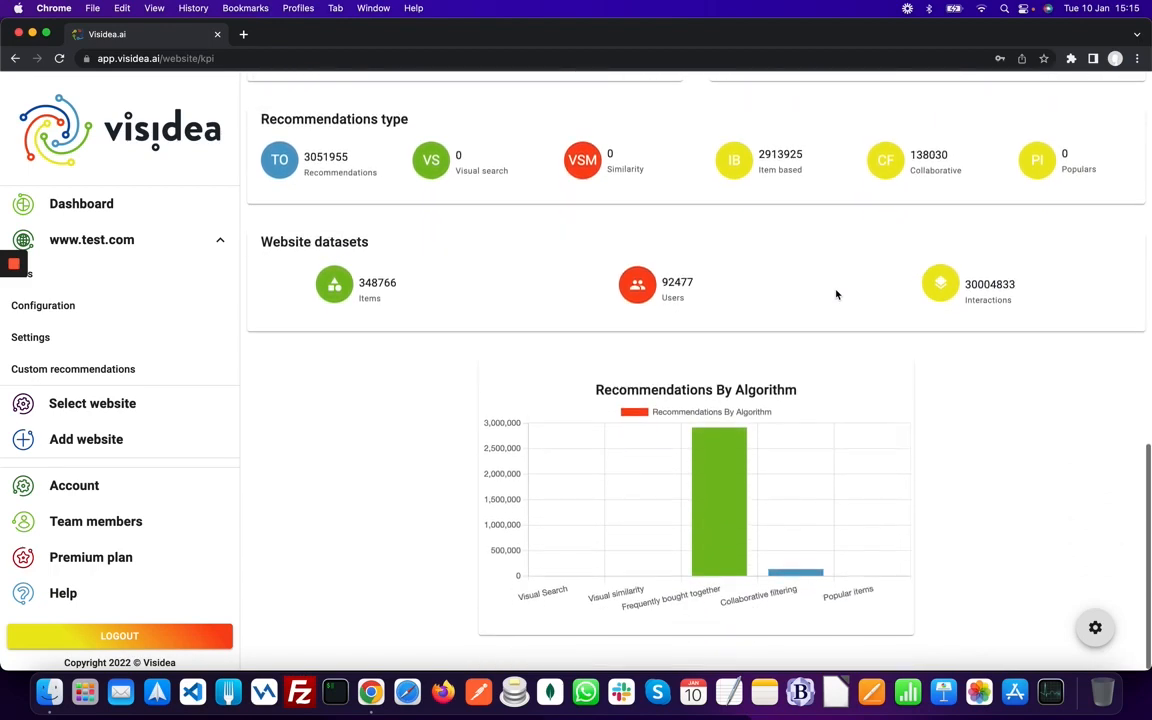
scroll(837, 294, up, 3)
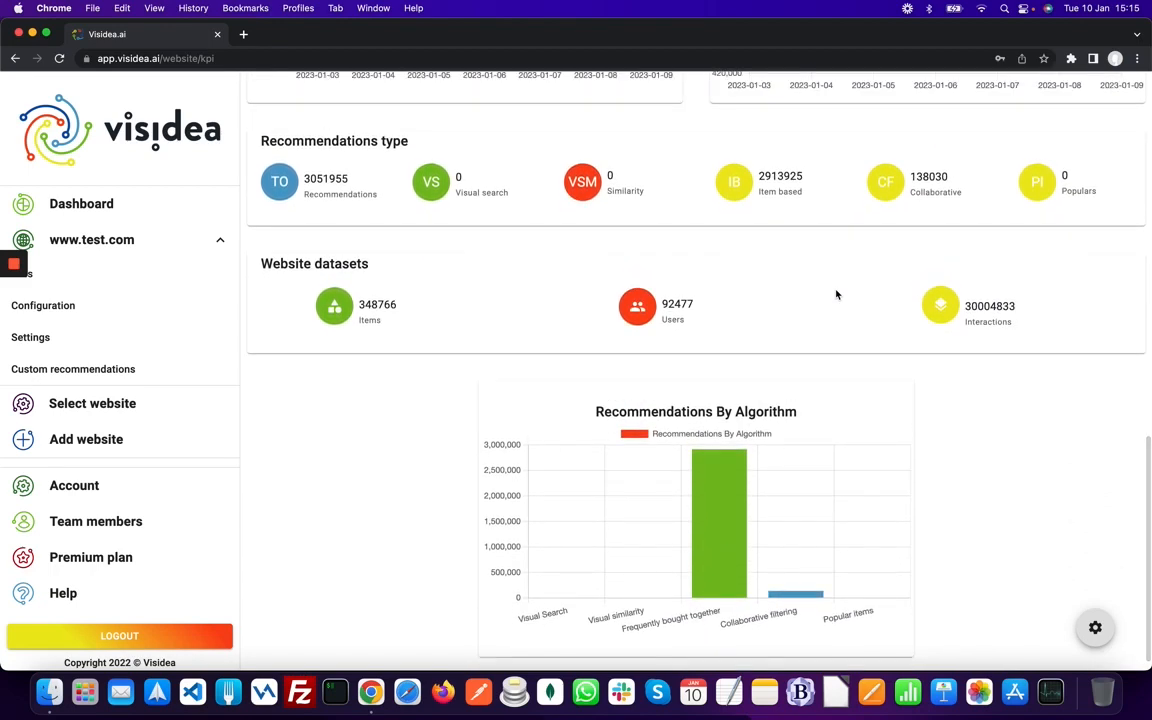
scroll(837, 294, up, 5)
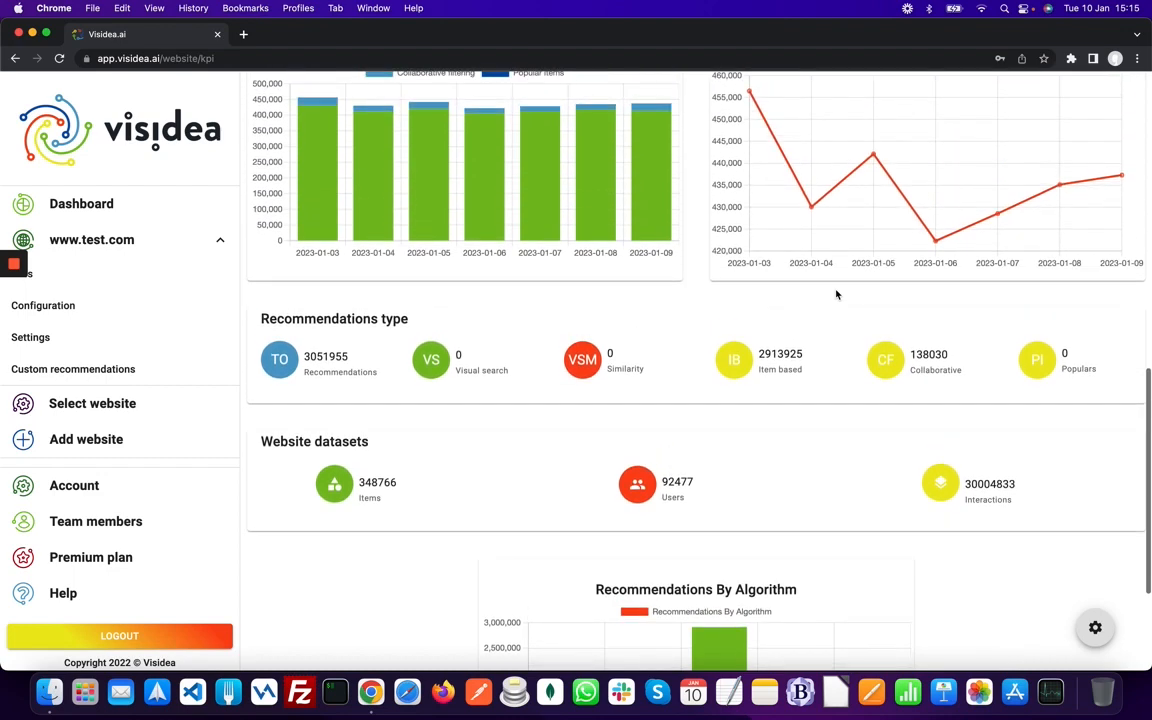
scroll(837, 294, up, 2)
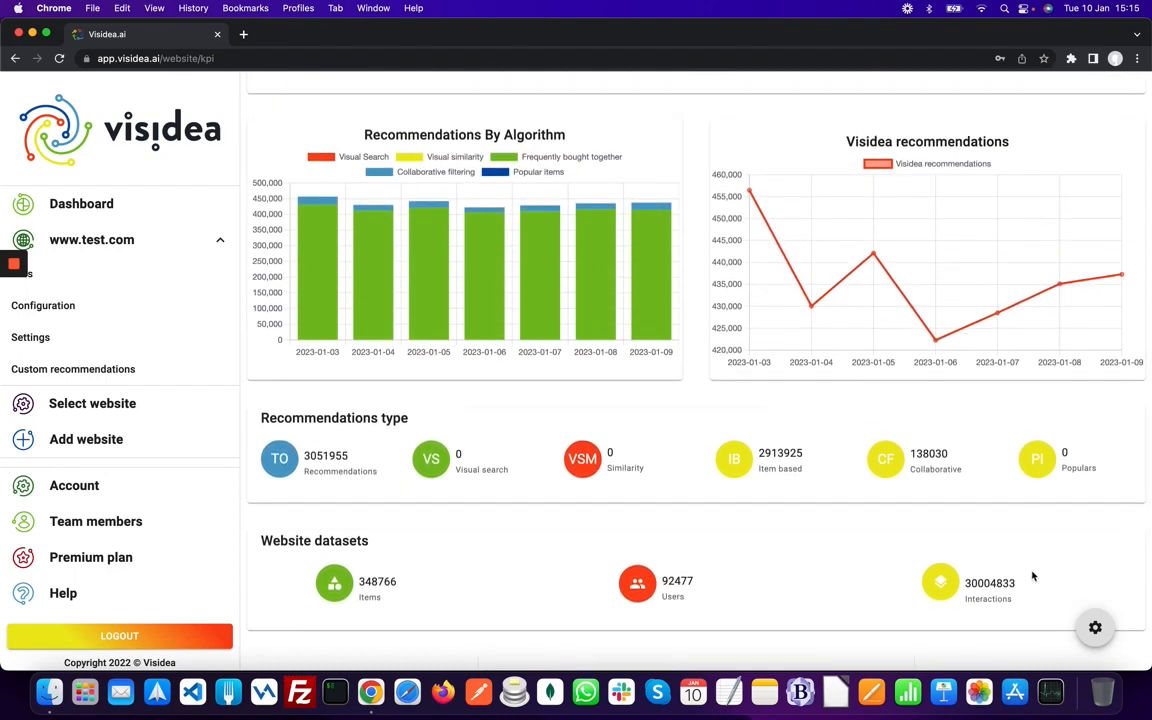
click(1095, 627)
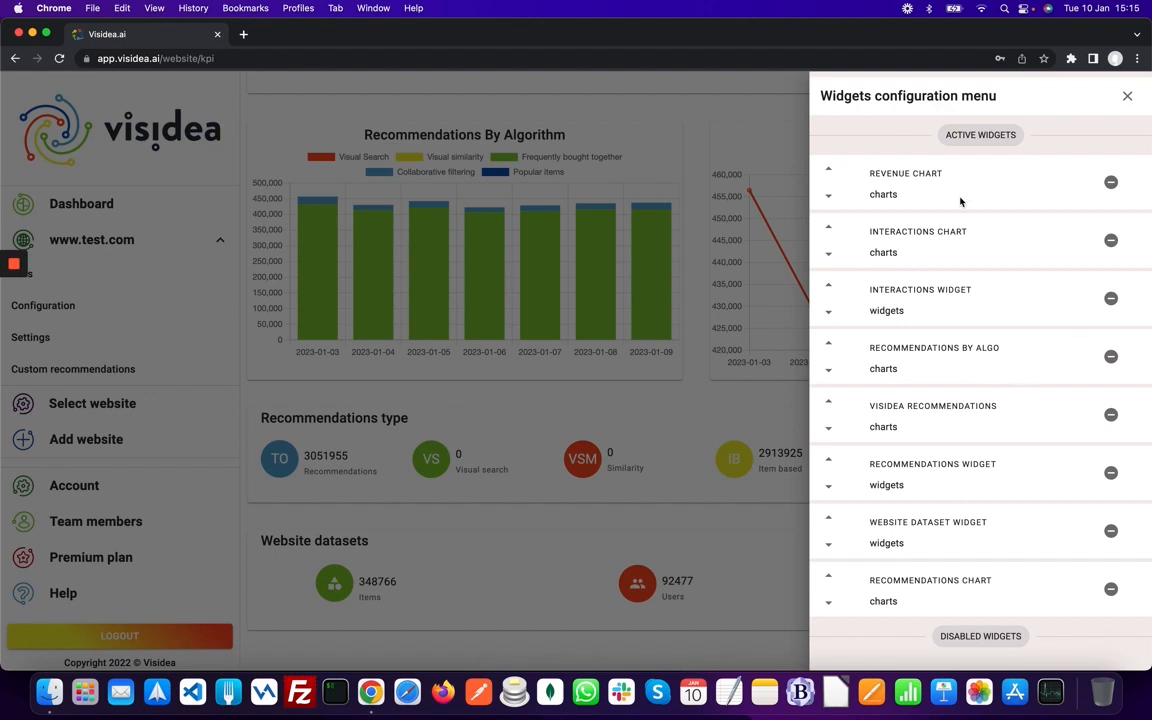
click(1128, 97)
- Open Global settings from the Configuration page and switch the Display VS toggle on
click(141, 305)
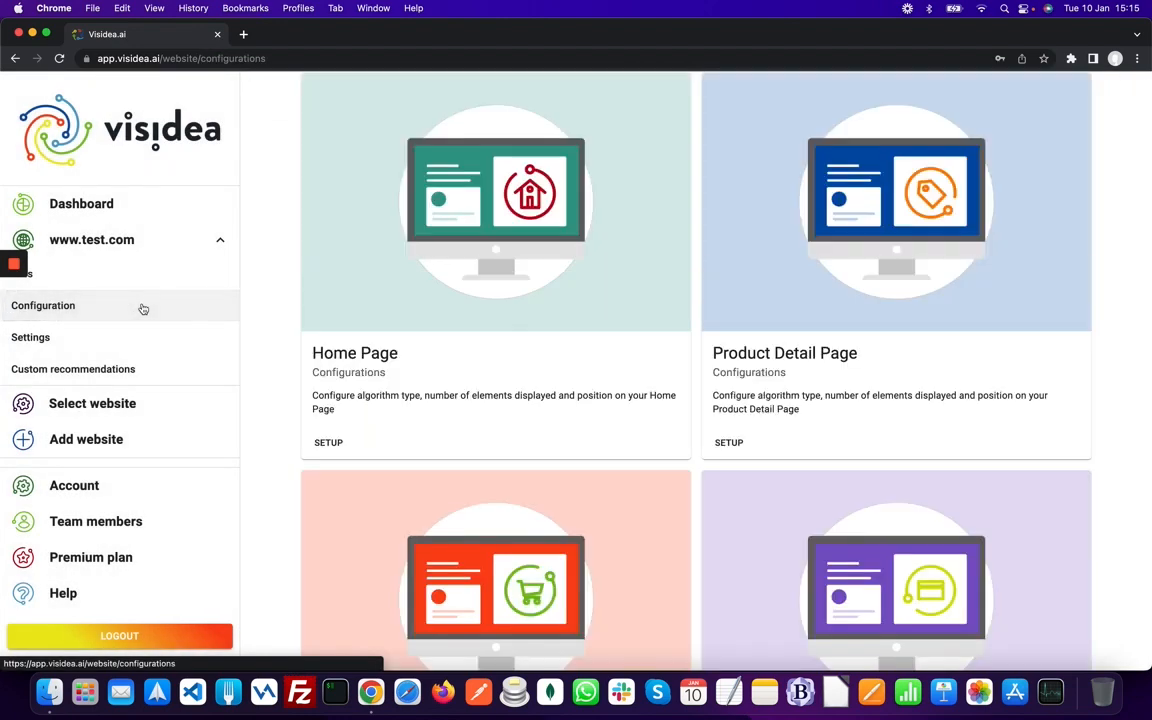
scroll(509, 333, up, 4)
scroll(509, 335, up, 5)
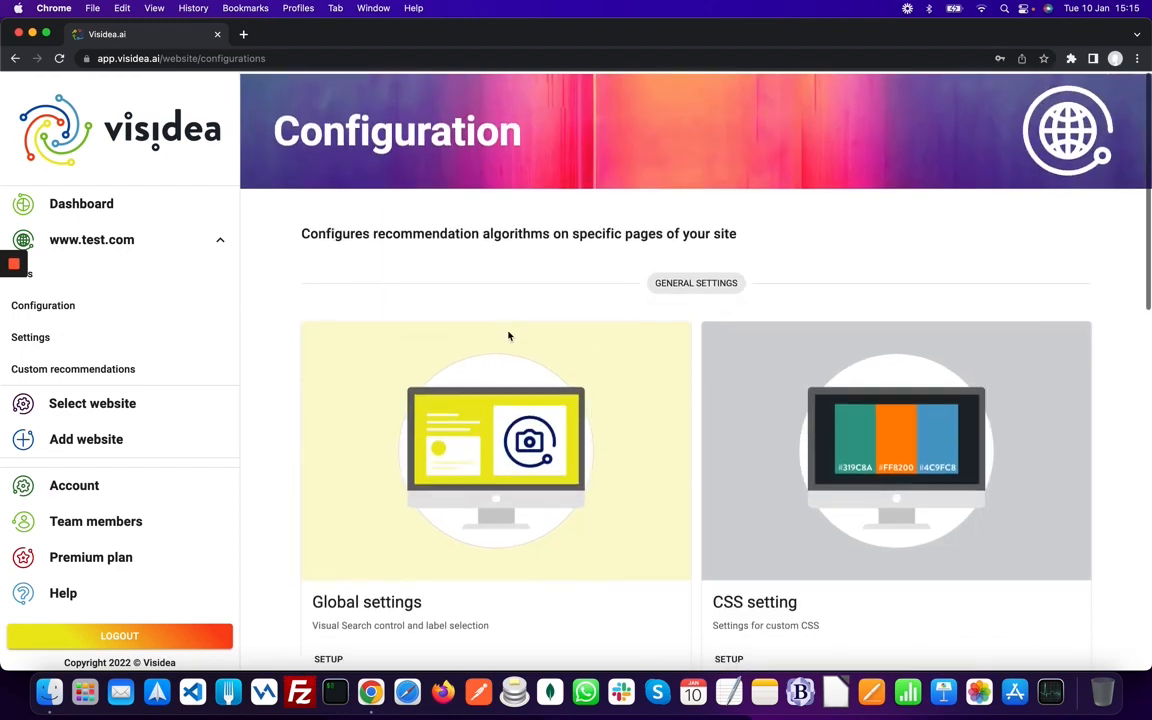
scroll(507, 336, down, 3)
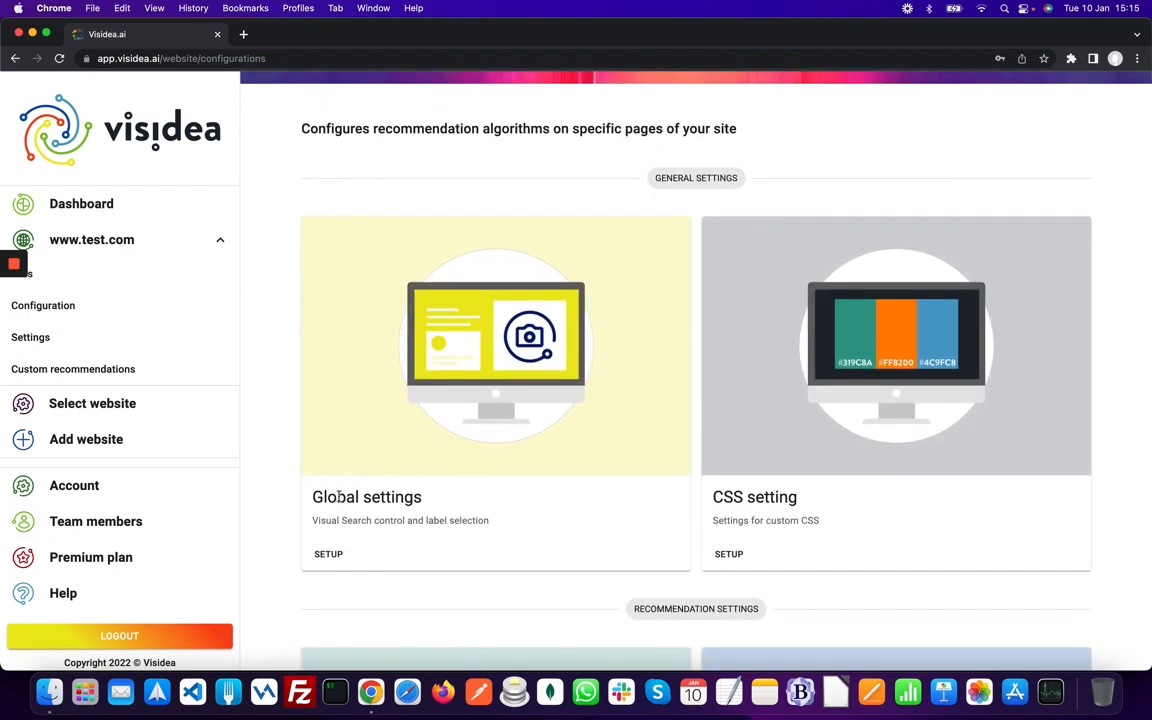
click(334, 552)
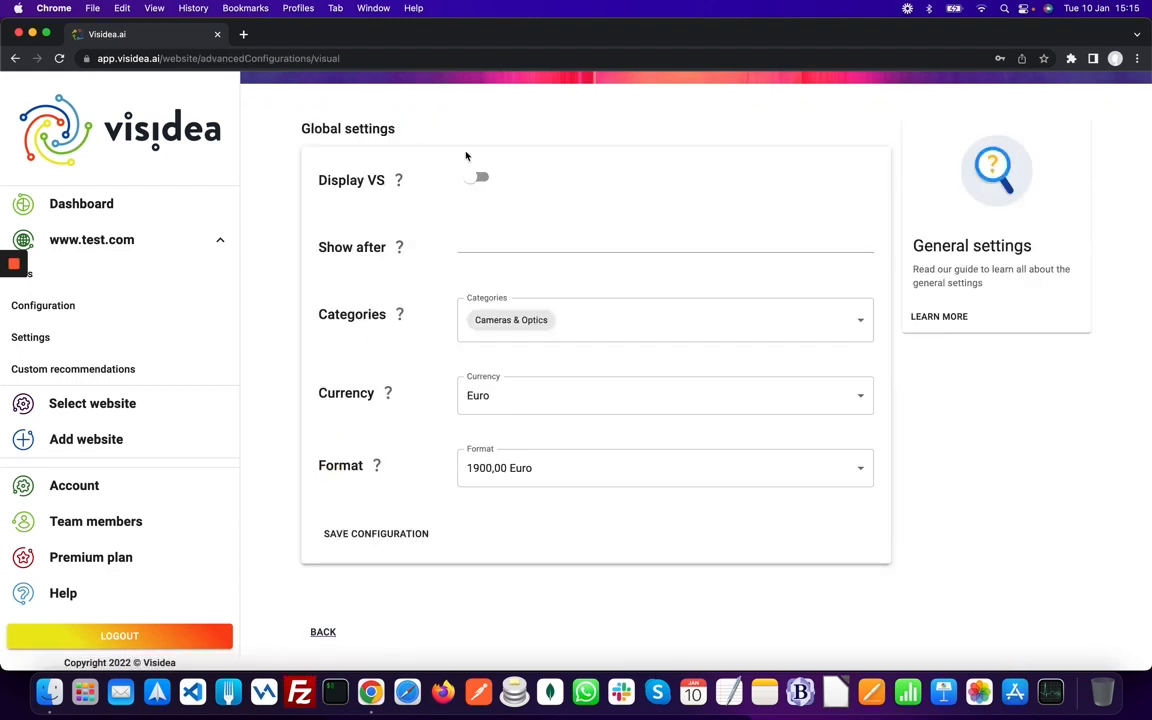
click(480, 177)
mouse_move(402, 335)
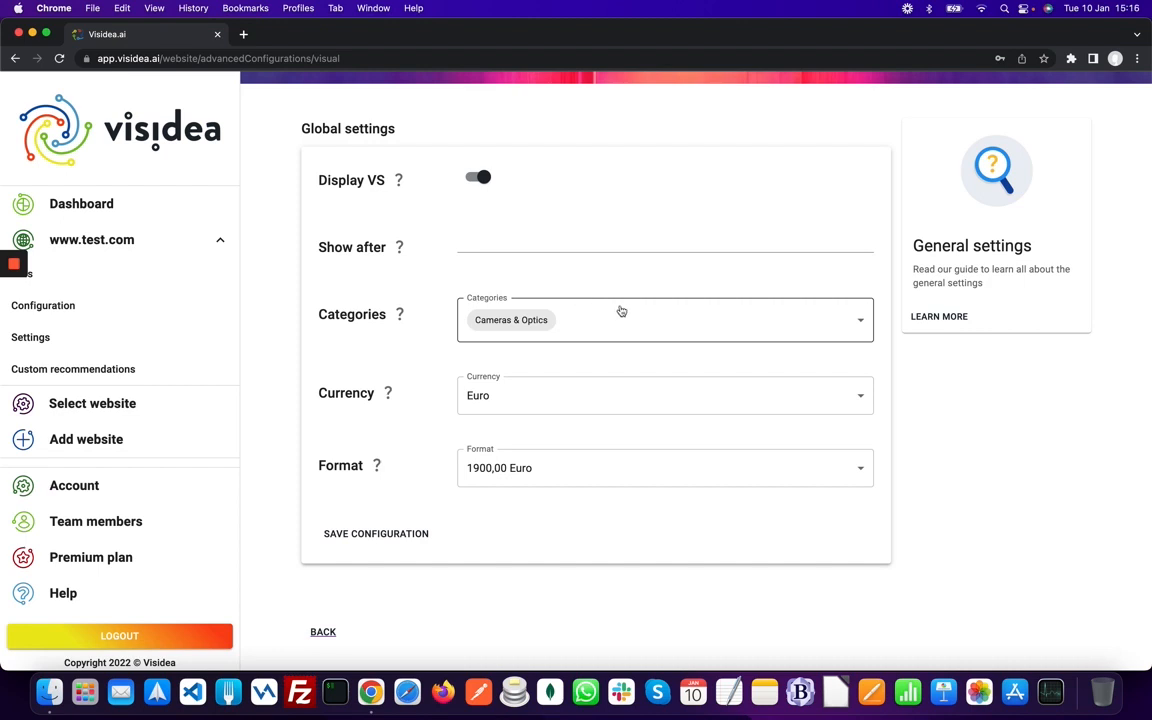
- Keep the category as Cameras & Optics and the currency as Euro
click(714, 315)
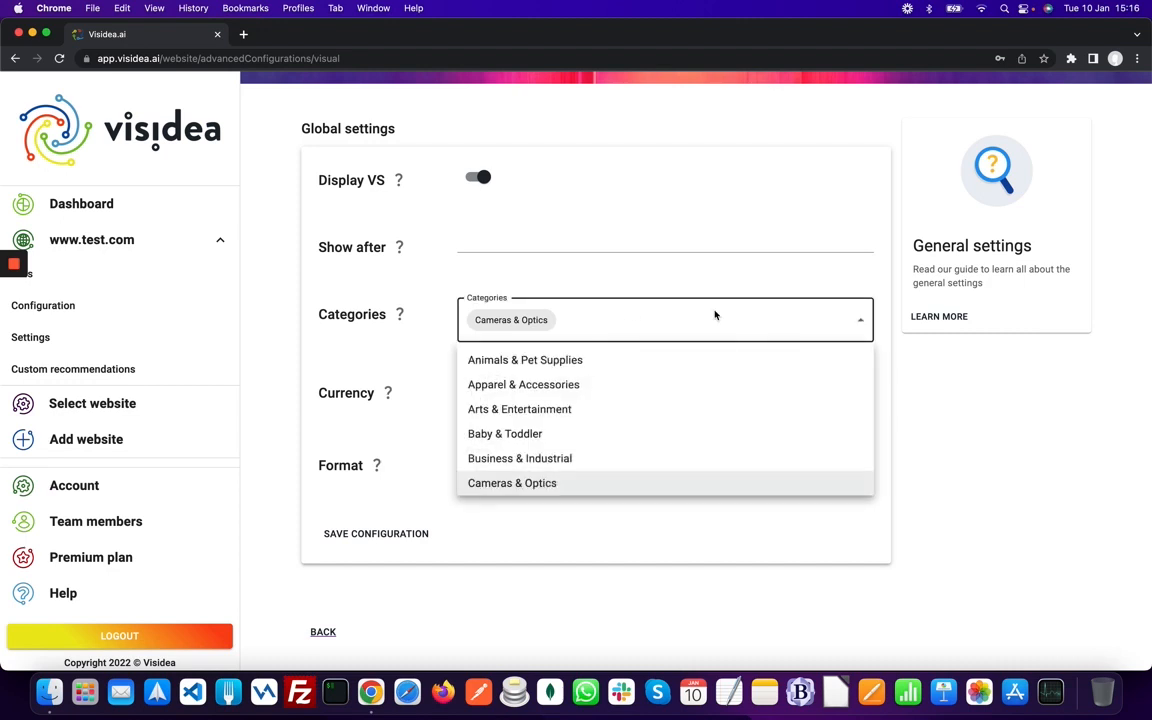
scroll(657, 417, down, 2)
scroll(659, 419, down, 4)
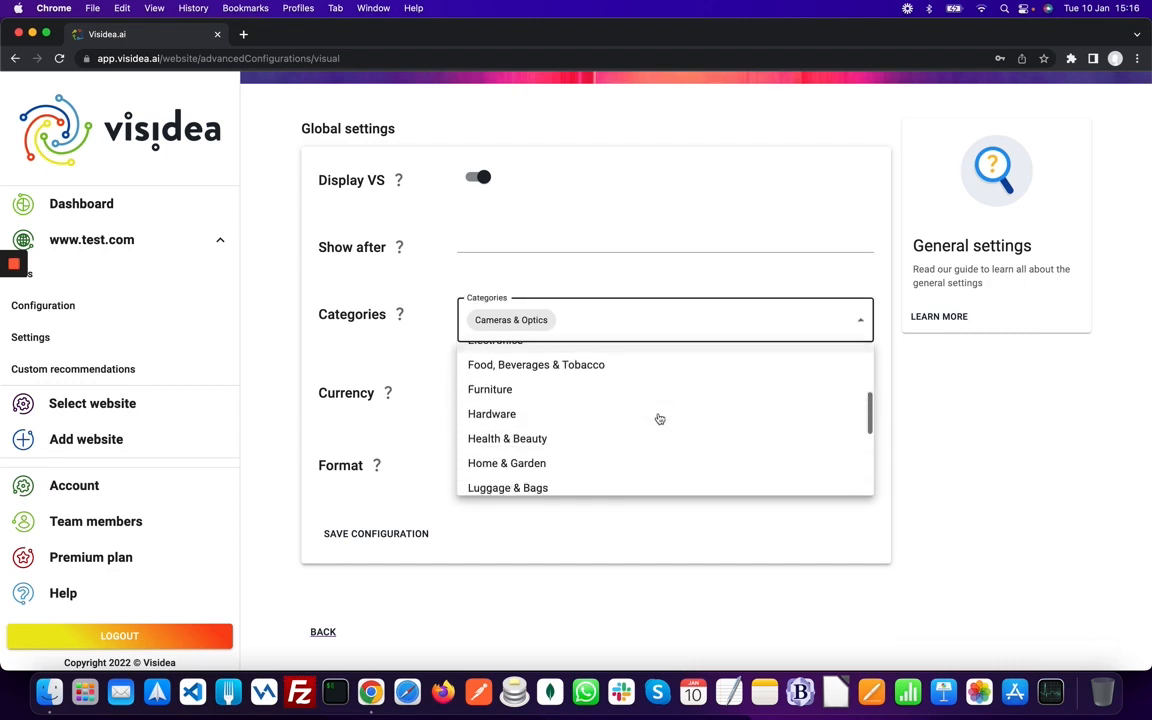
scroll(662, 420, up, 6)
scroll(663, 430, down, 1)
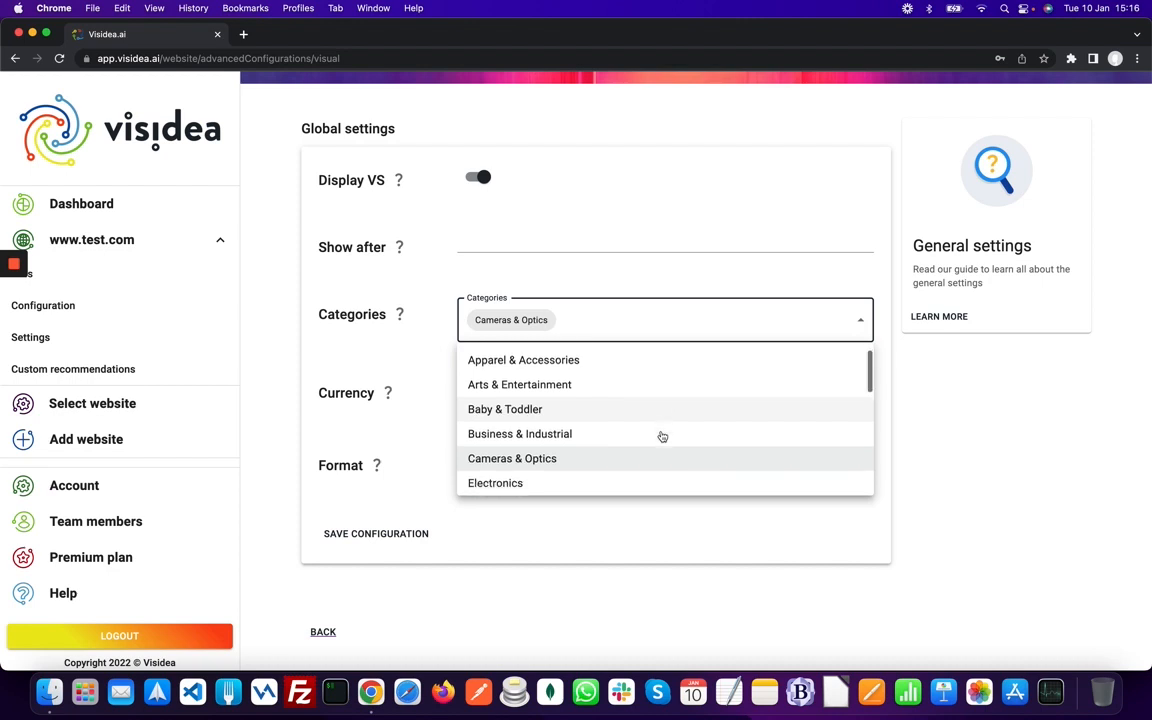
click(783, 328)
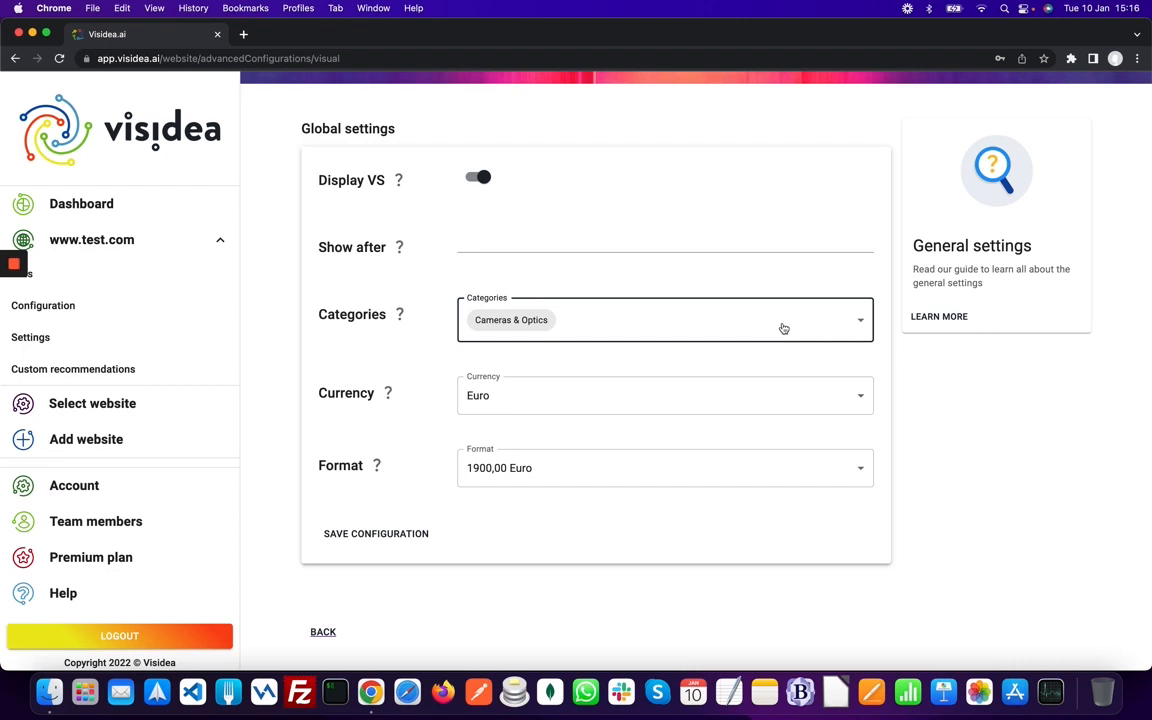
scroll(737, 427, down, 1)
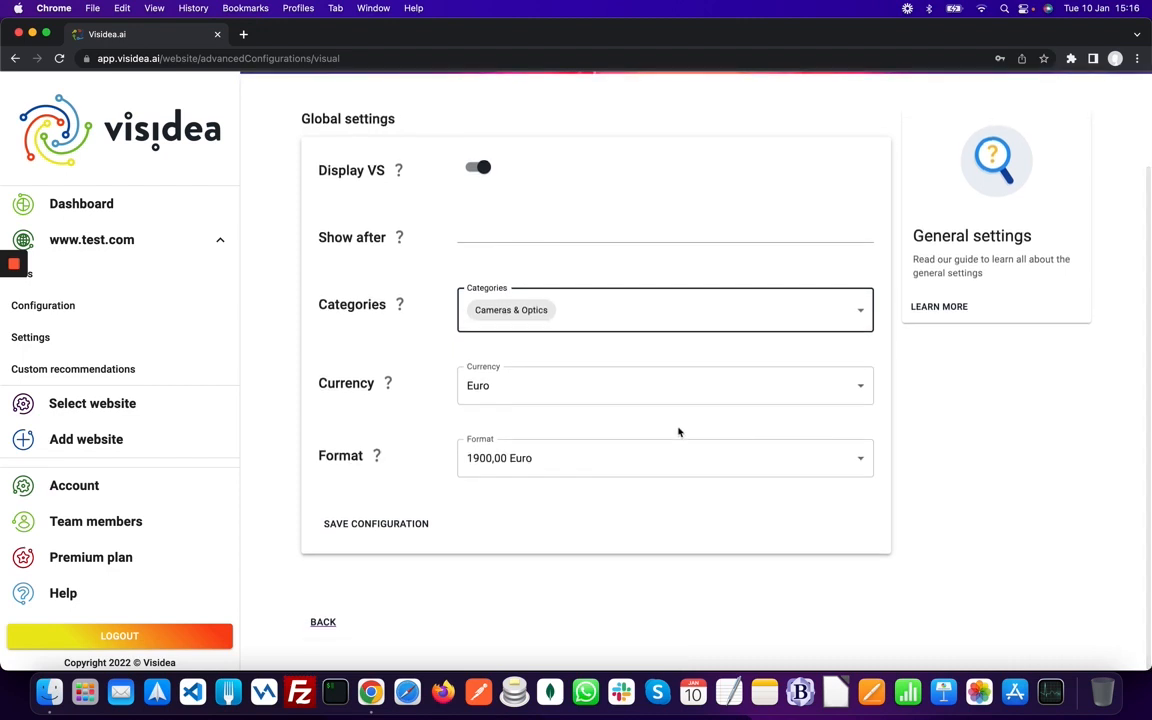
click(575, 388)
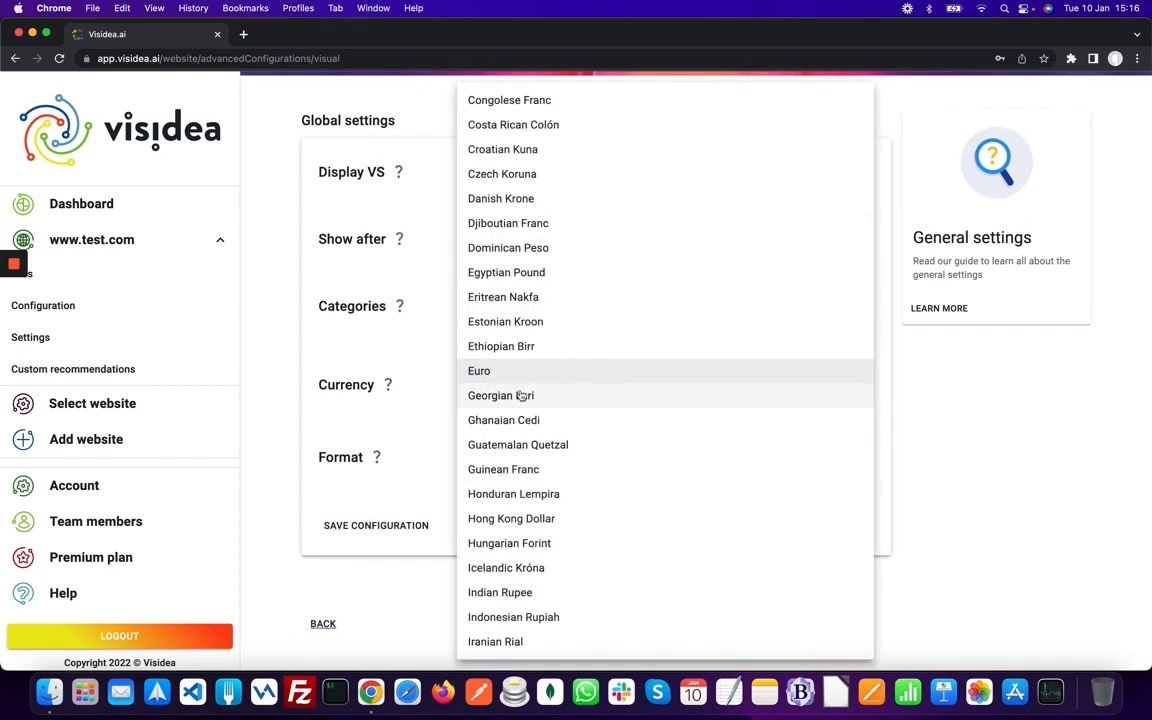
scroll(470, 458, down, 10)
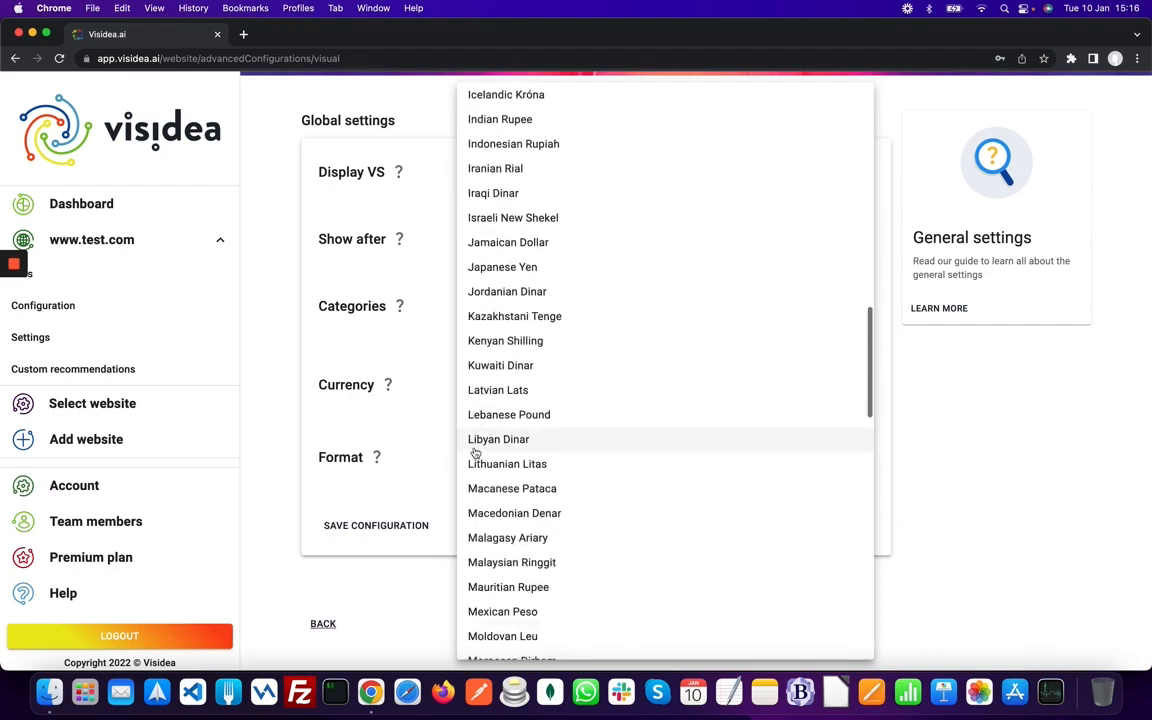
click(370, 443)
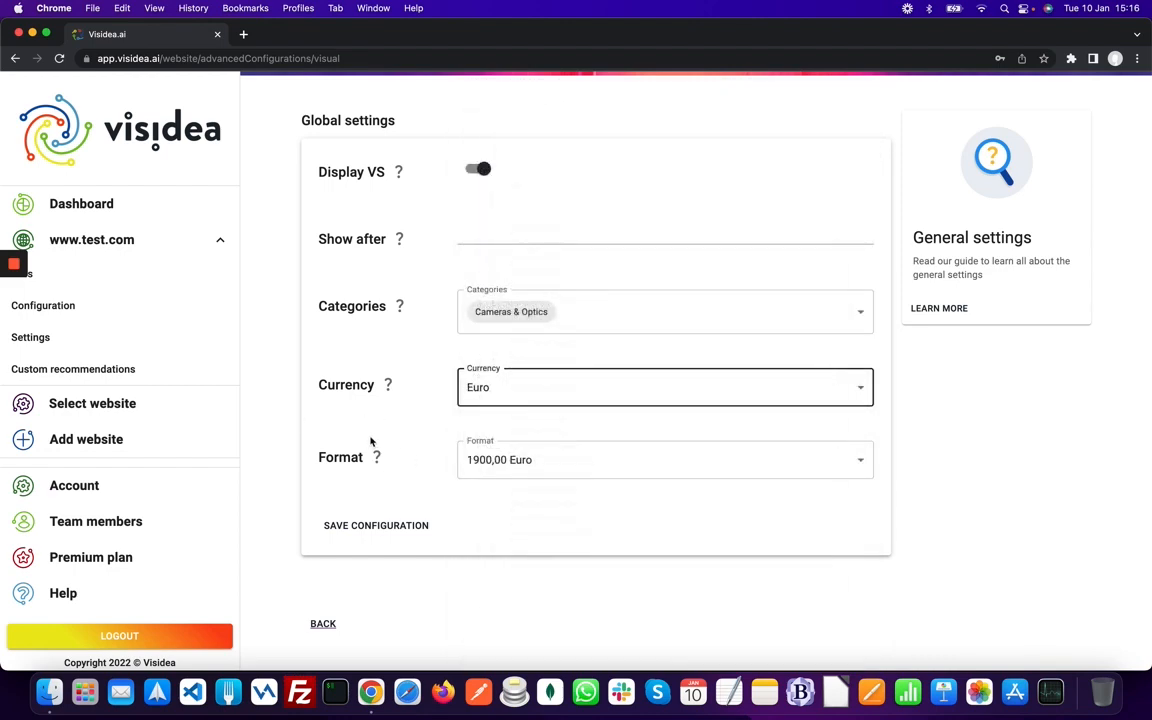
- Choose the € 1900,00 price format, save the configuration, and return to the overview
click(532, 465)
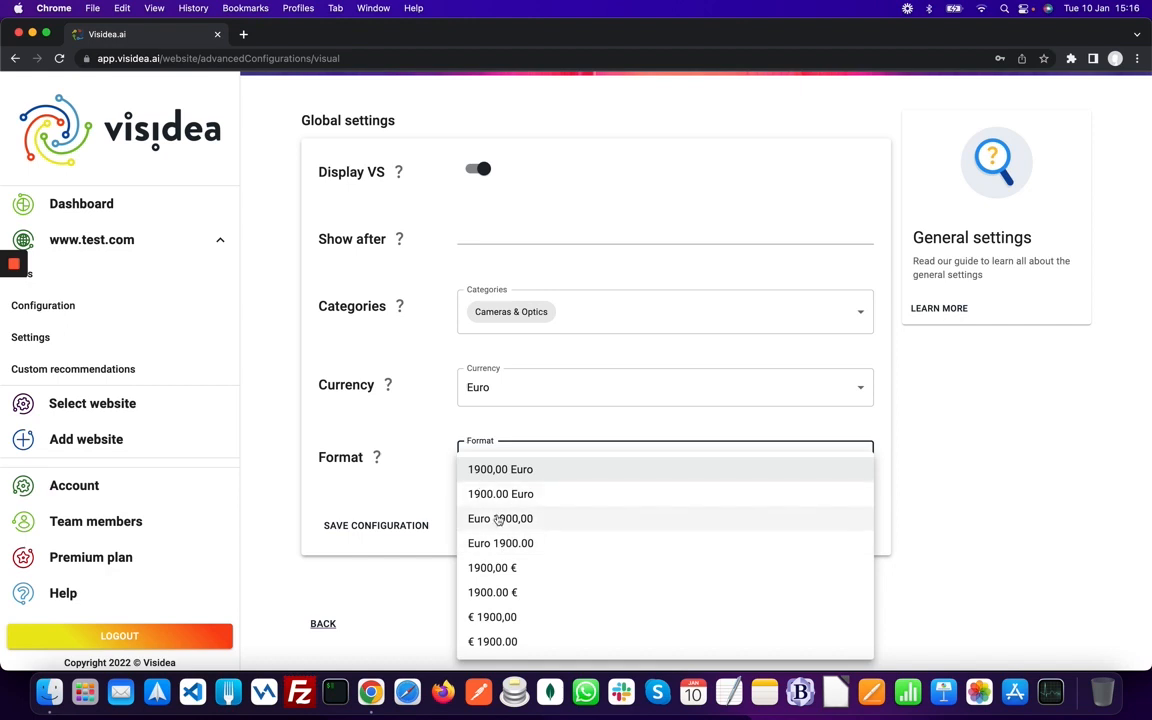
click(520, 616)
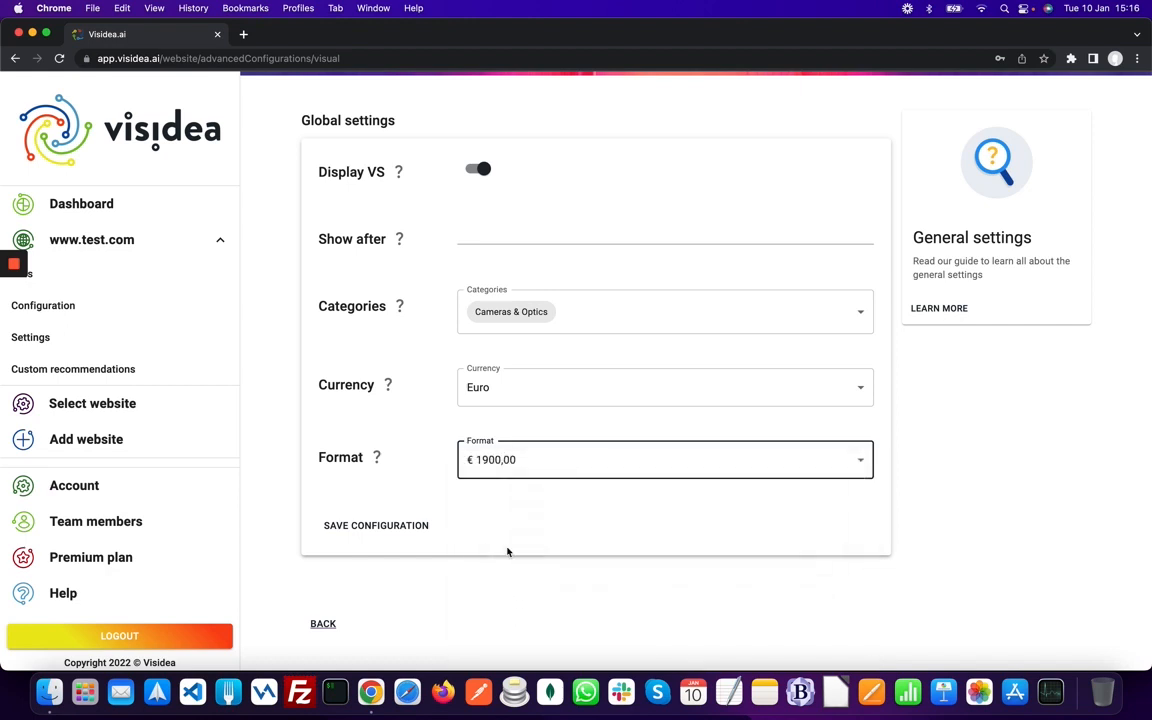
click(383, 530)
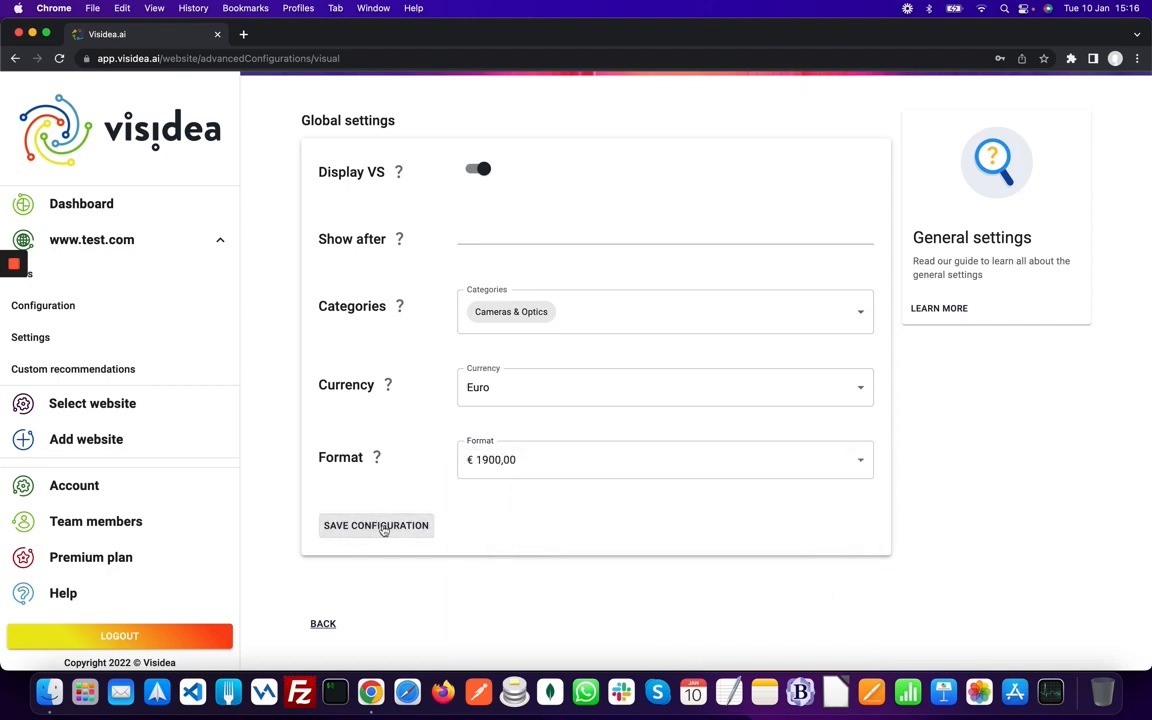
click(326, 623)
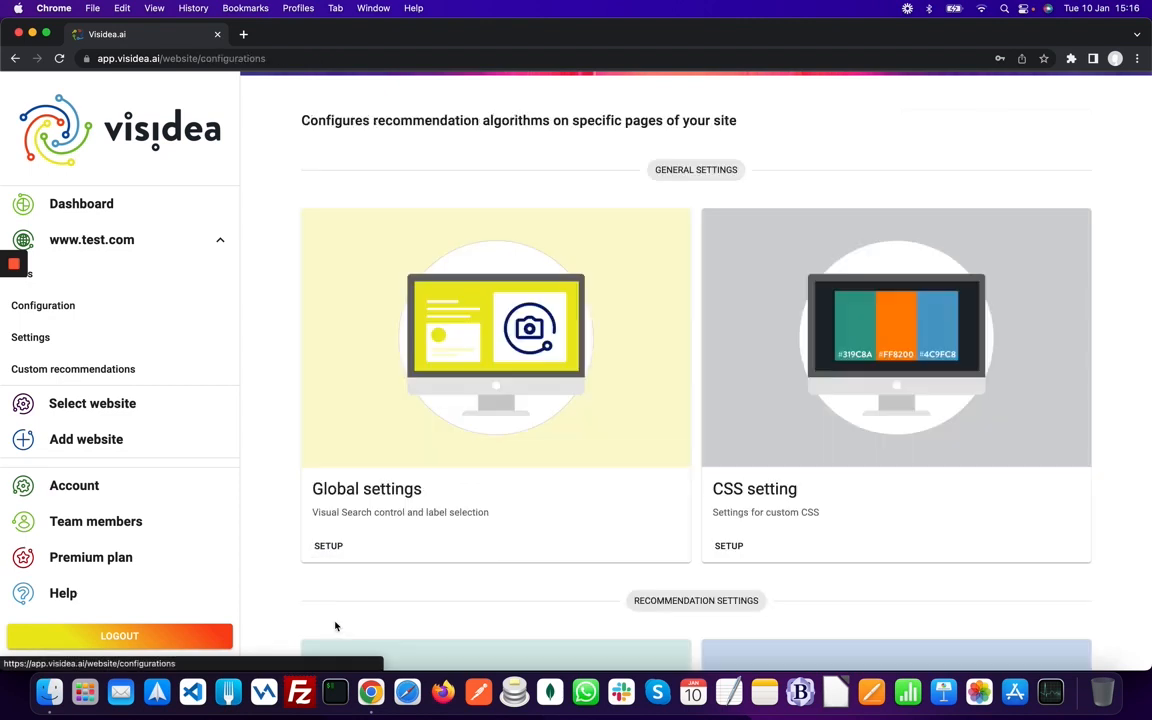
scroll(640, 435, down, 2)
click(716, 436)
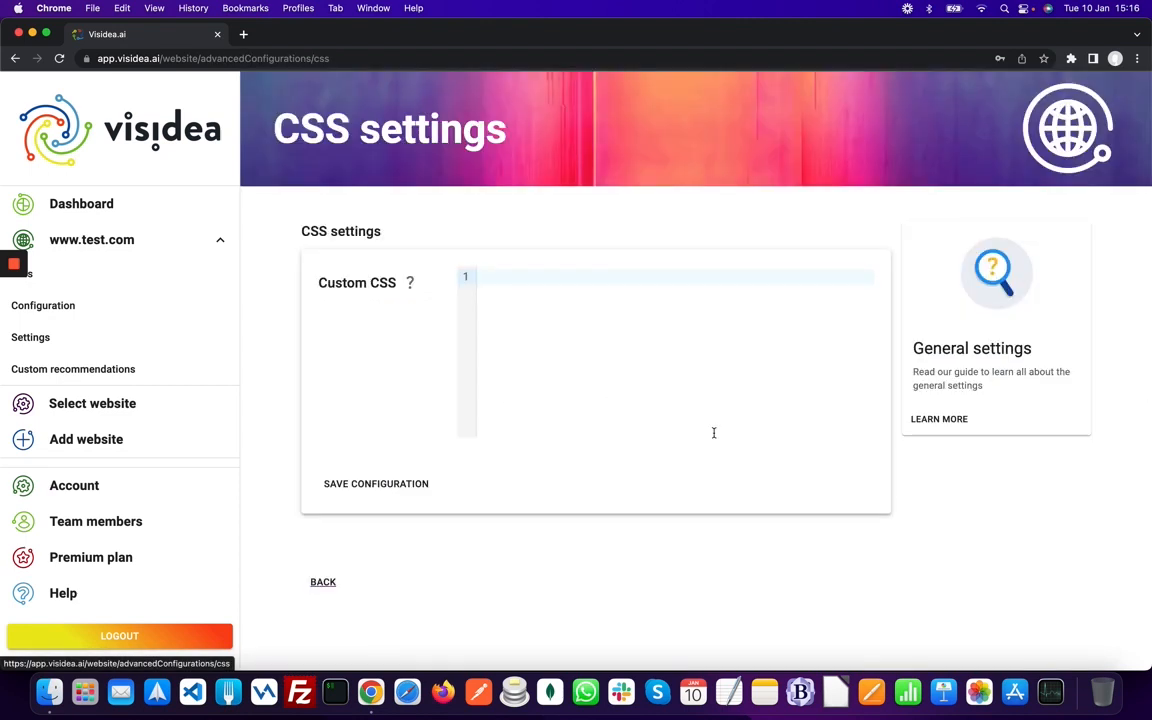
click(550, 319)
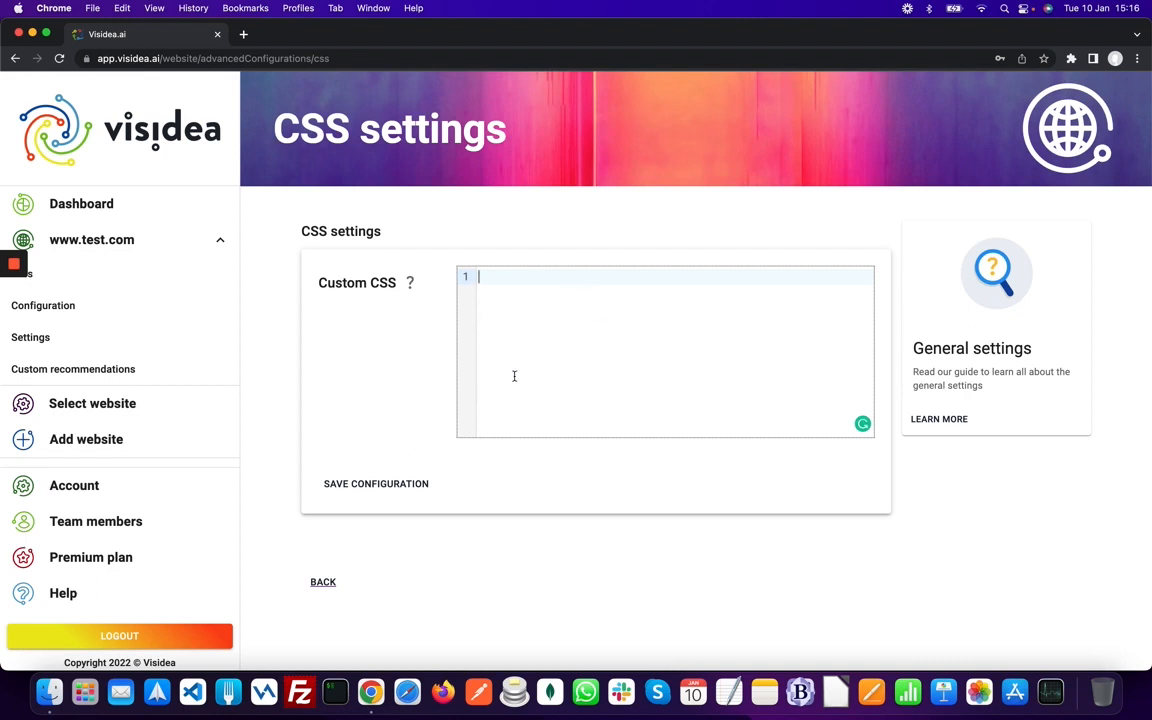
click(328, 588)
scroll(374, 542, down, 5)
scroll(374, 542, down, 4)
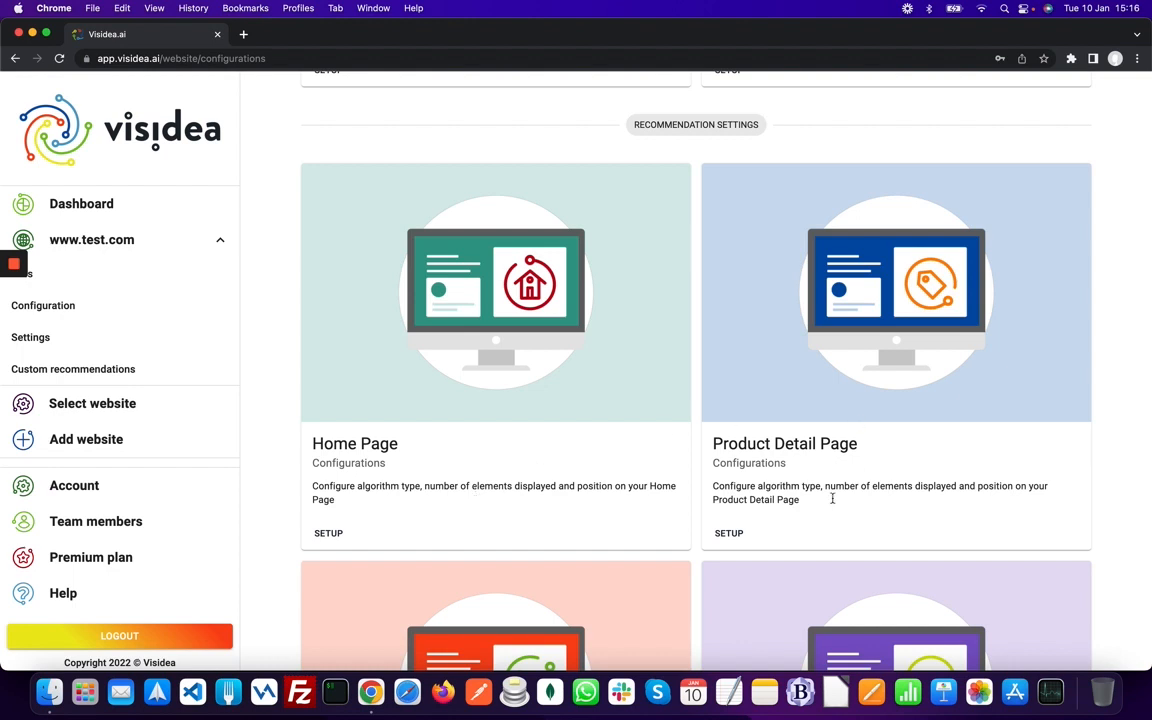
scroll(806, 420, down, 5)
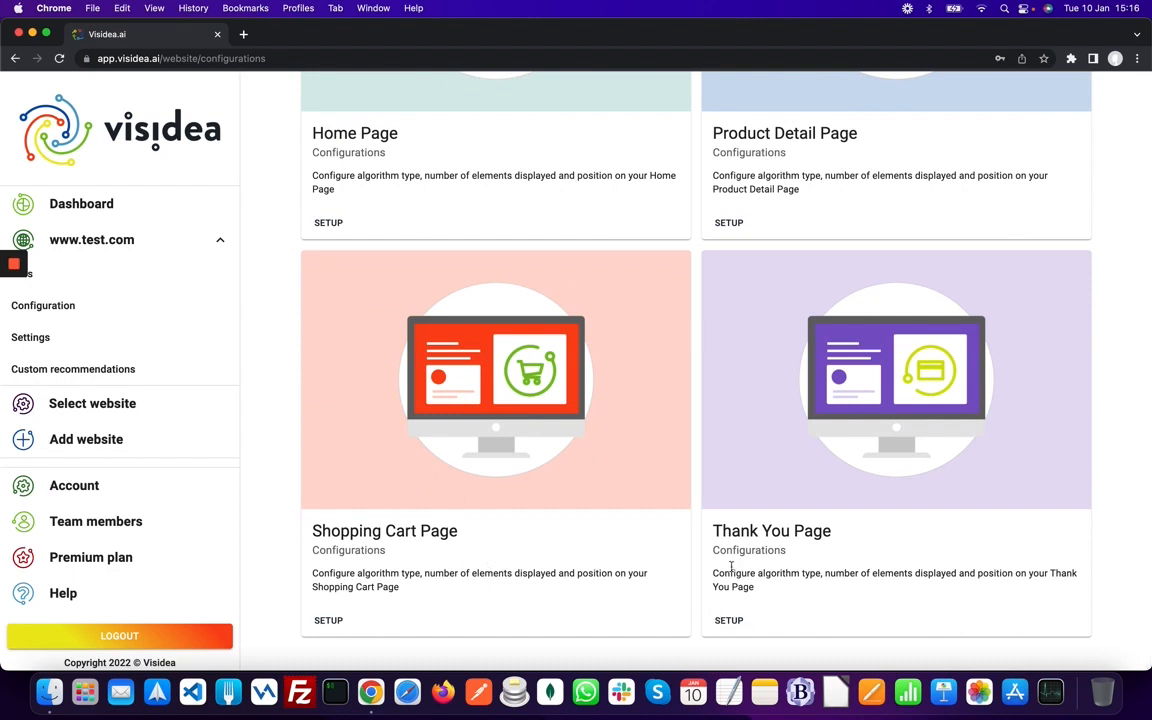
- Open the Product Detail Page setup and add a new configuration block 2
scroll(735, 527, up, 2)
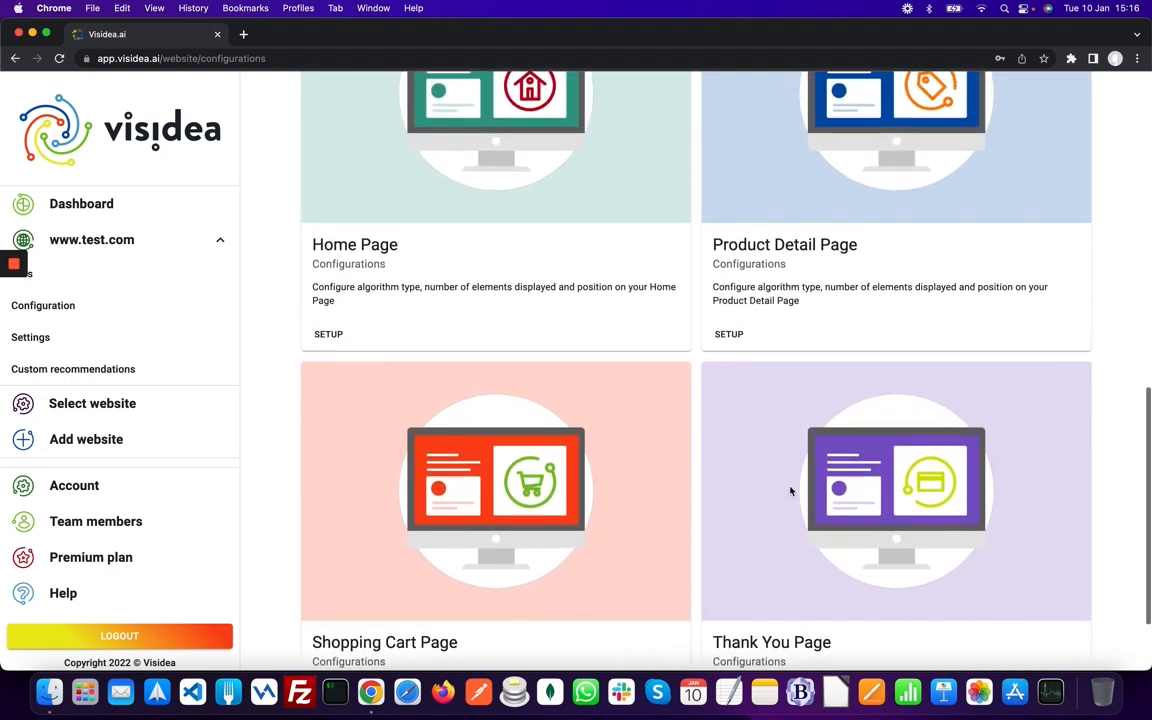
click(729, 336)
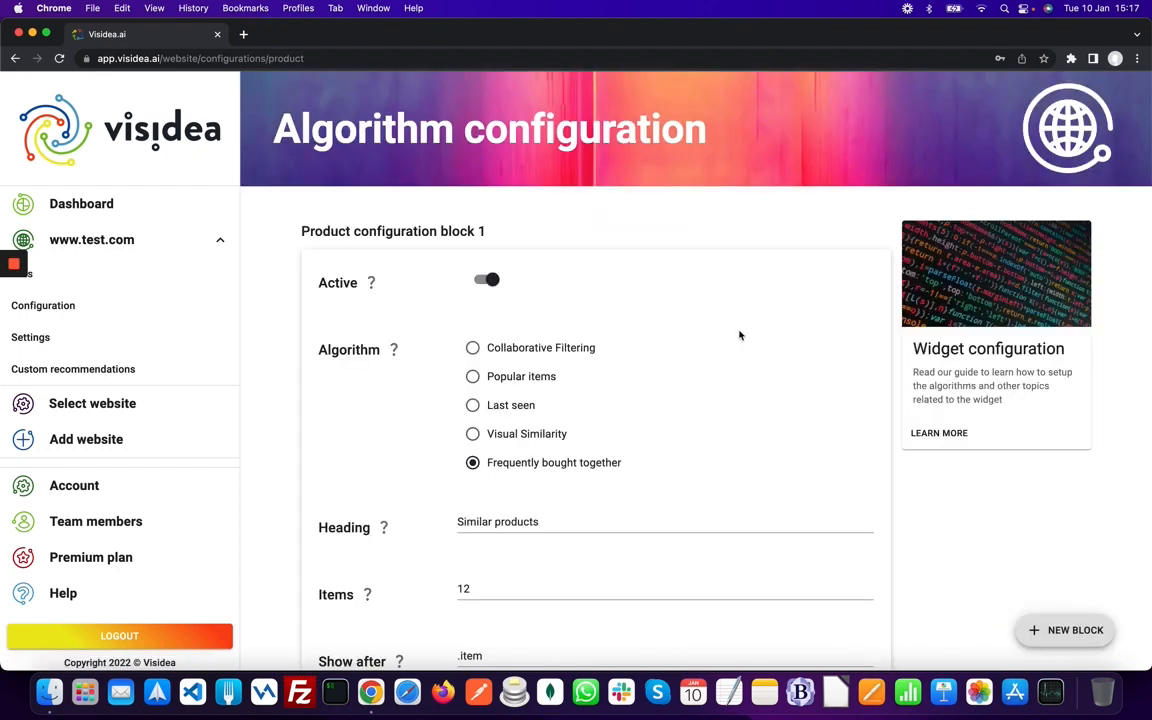
scroll(739, 335, down, 4)
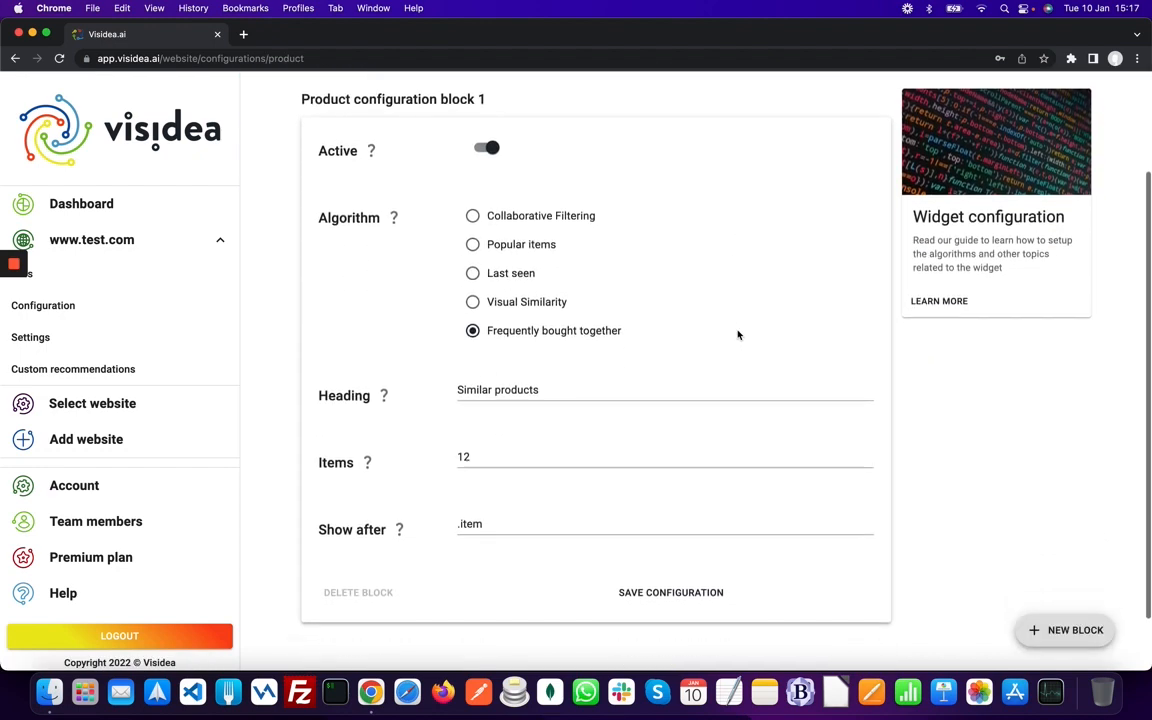
scroll(738, 334, up, 4)
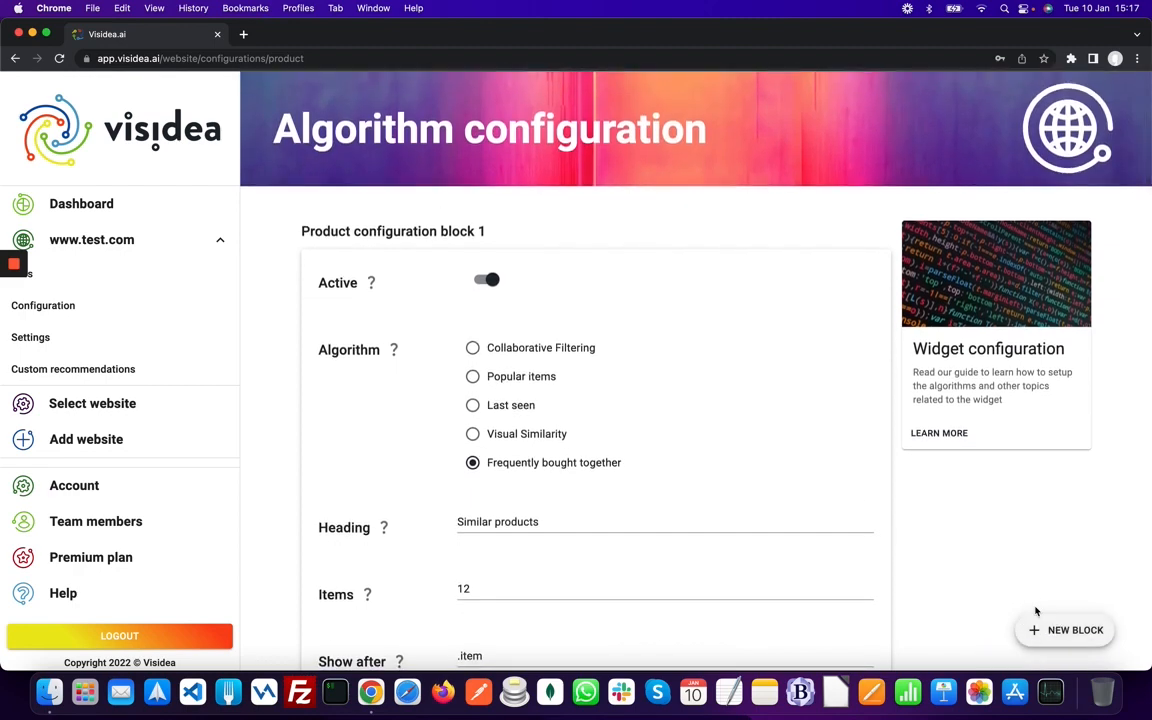
click(1059, 630)
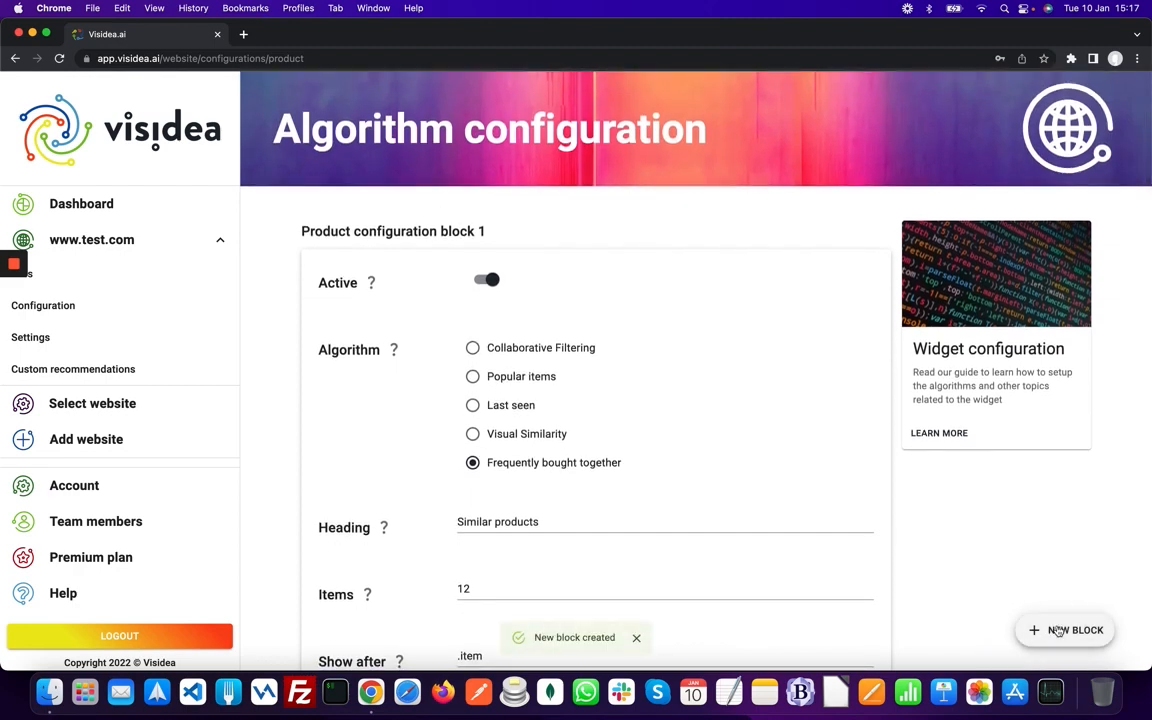
scroll(962, 550, down, 5)
scroll(962, 553, down, 10)
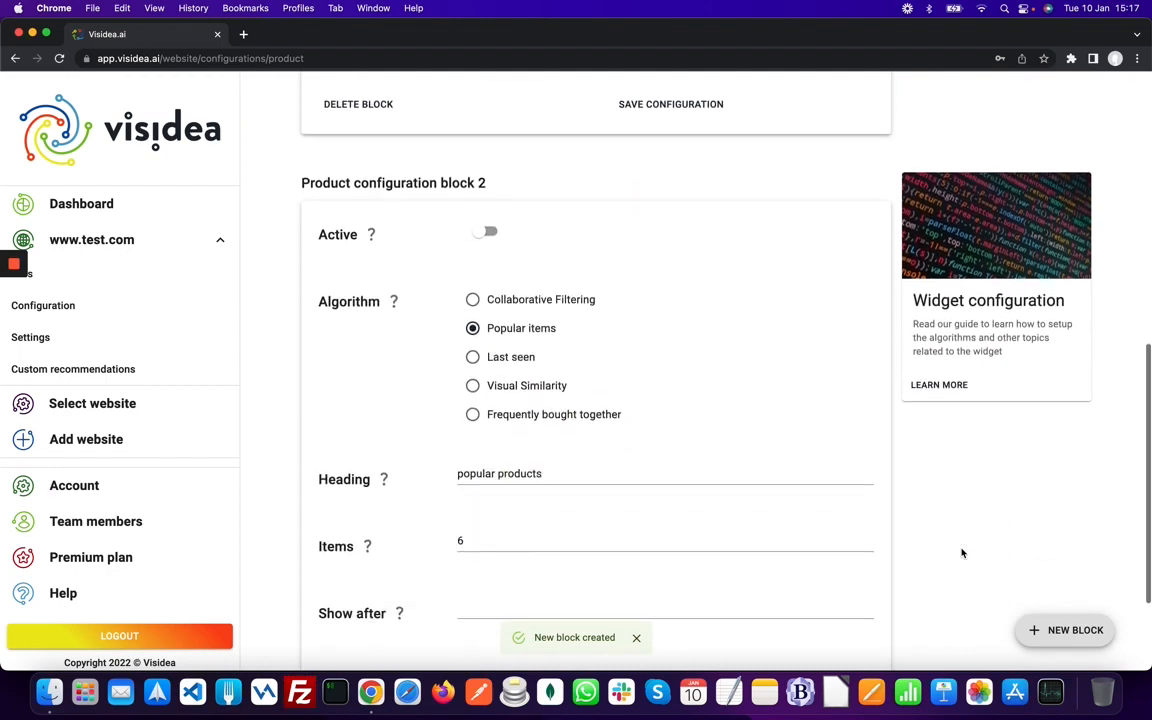
scroll(962, 553, up, 4)
scroll(962, 553, up, 8)
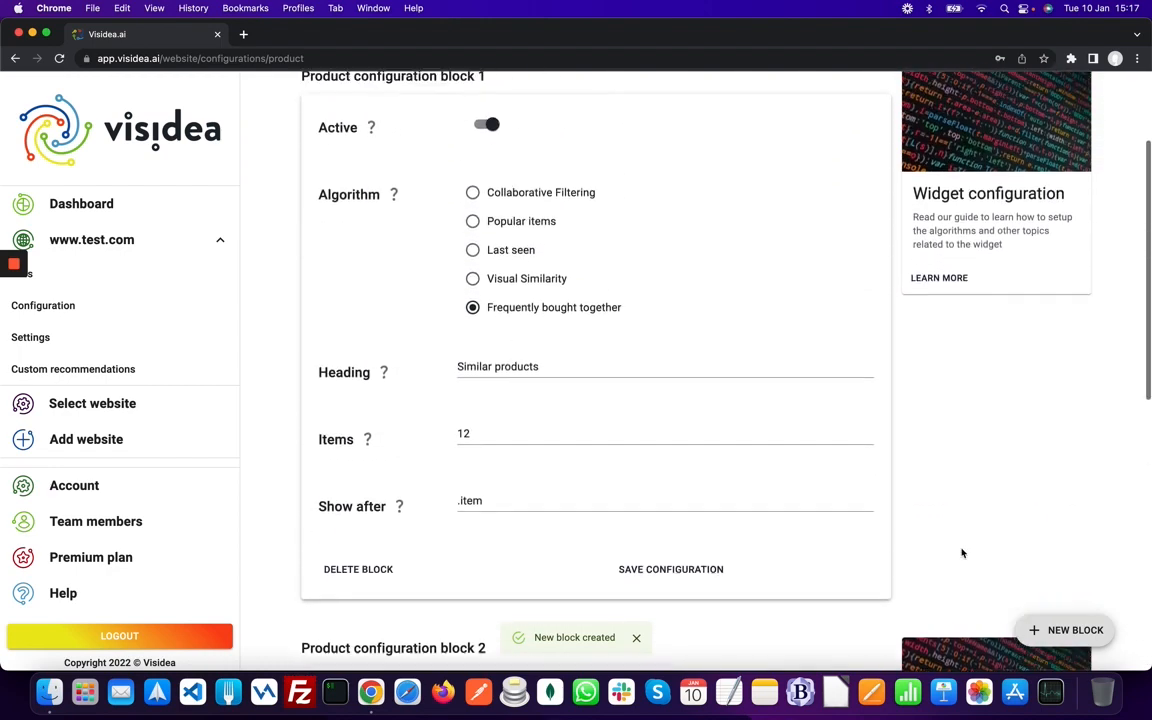
- Toggle block 1's Active switch off and back on, leaving it active
click(480, 155)
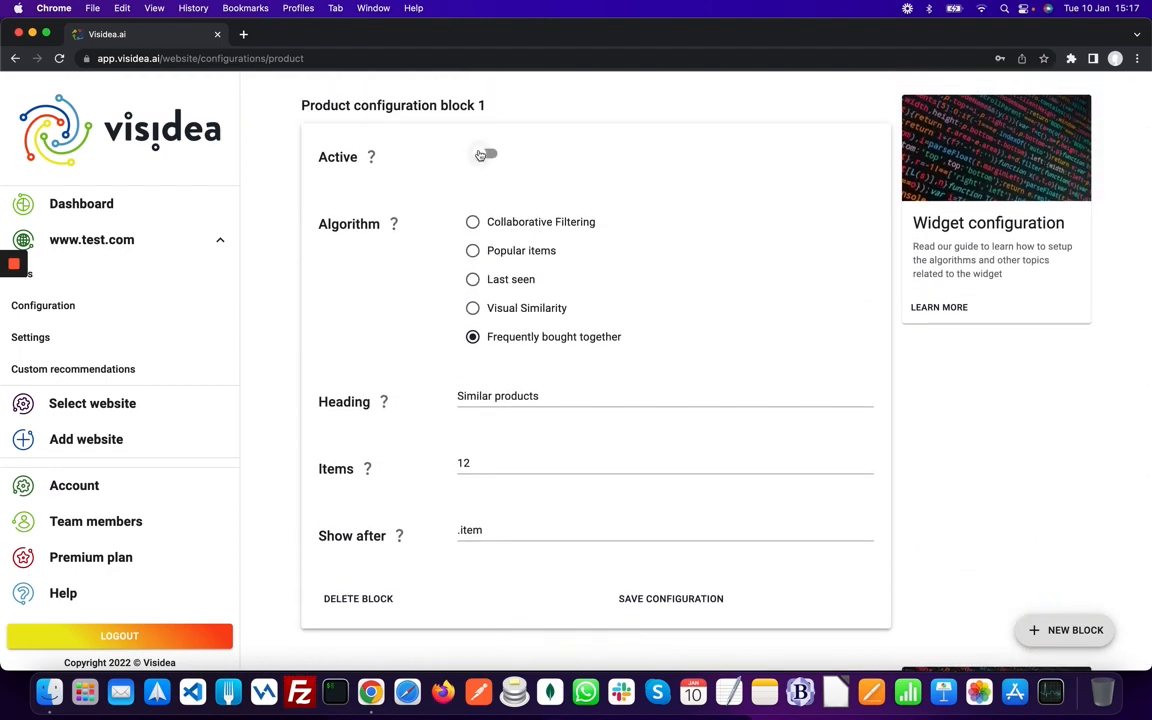
click(480, 155)
click(480, 155)
click(480, 155)
scroll(480, 158, up, 1)
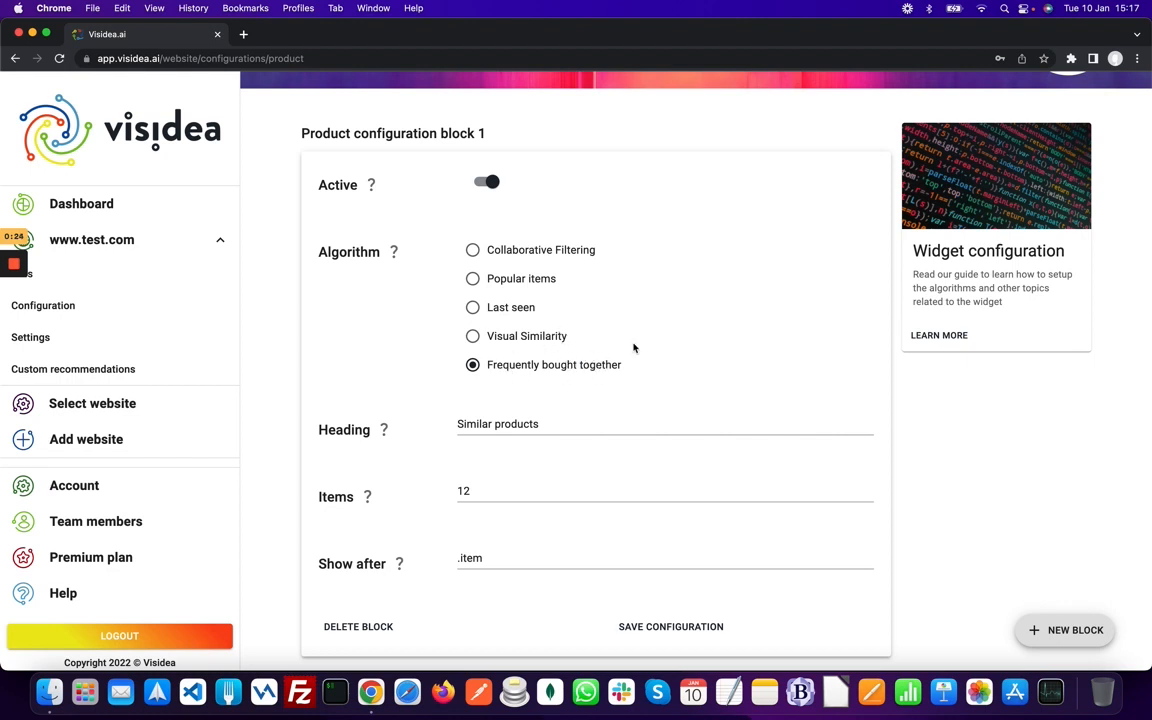
- Check block 1's heading Similar products, 12 items and .item Show after, then save it
scroll(664, 341, down, 3)
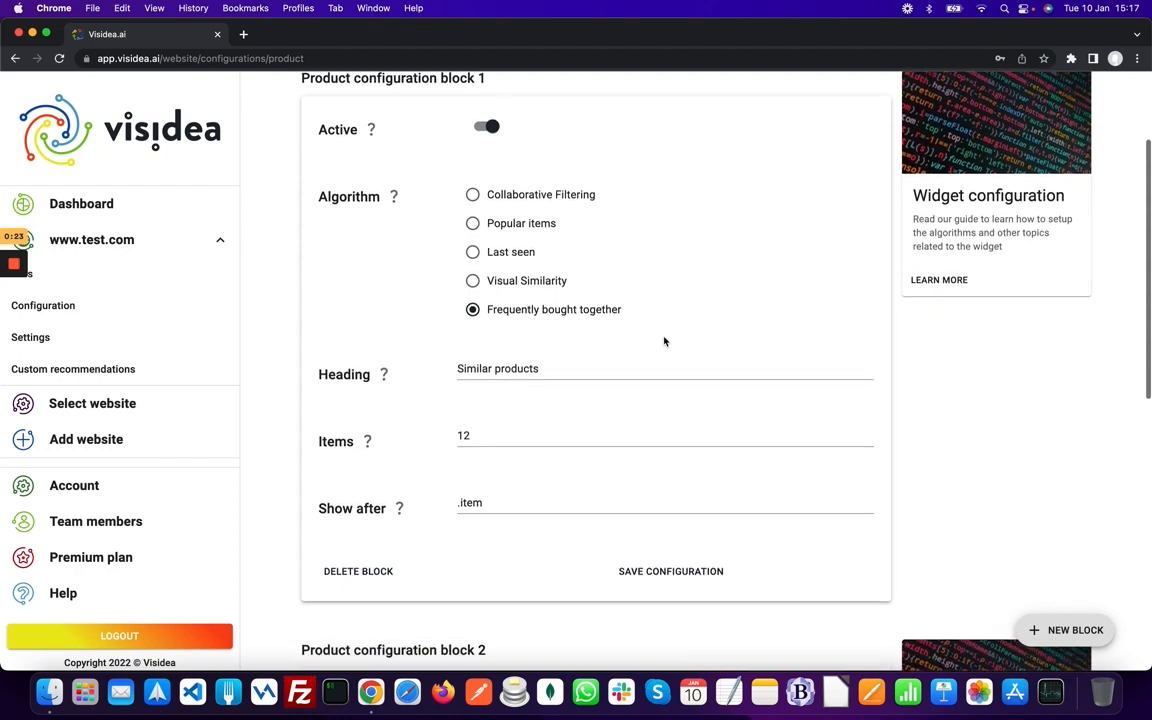
scroll(664, 341, down, 3)
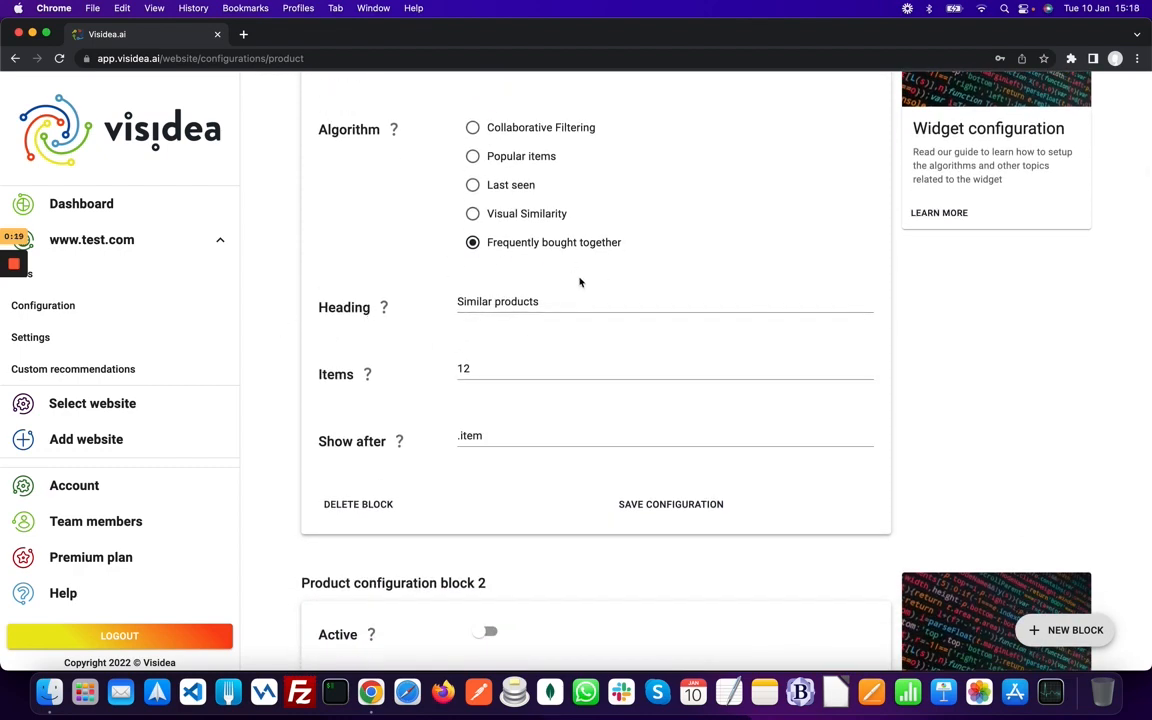
click(565, 298)
drag(564, 302, 415, 304)
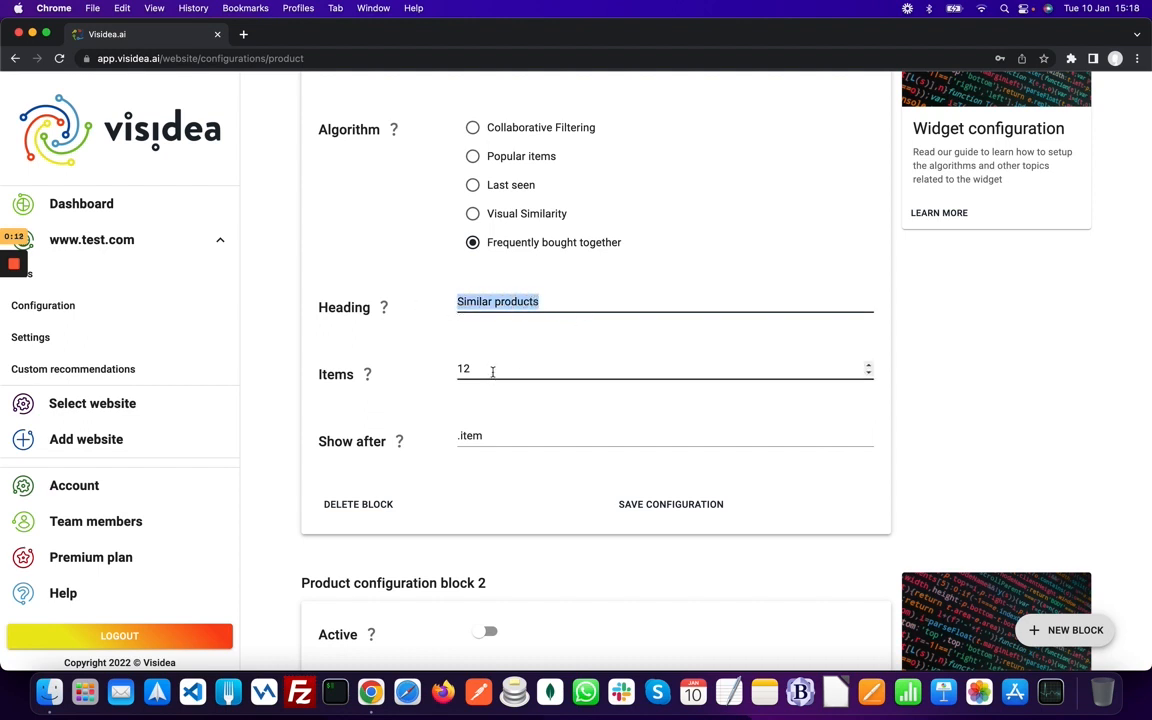
drag(492, 372, 463, 370)
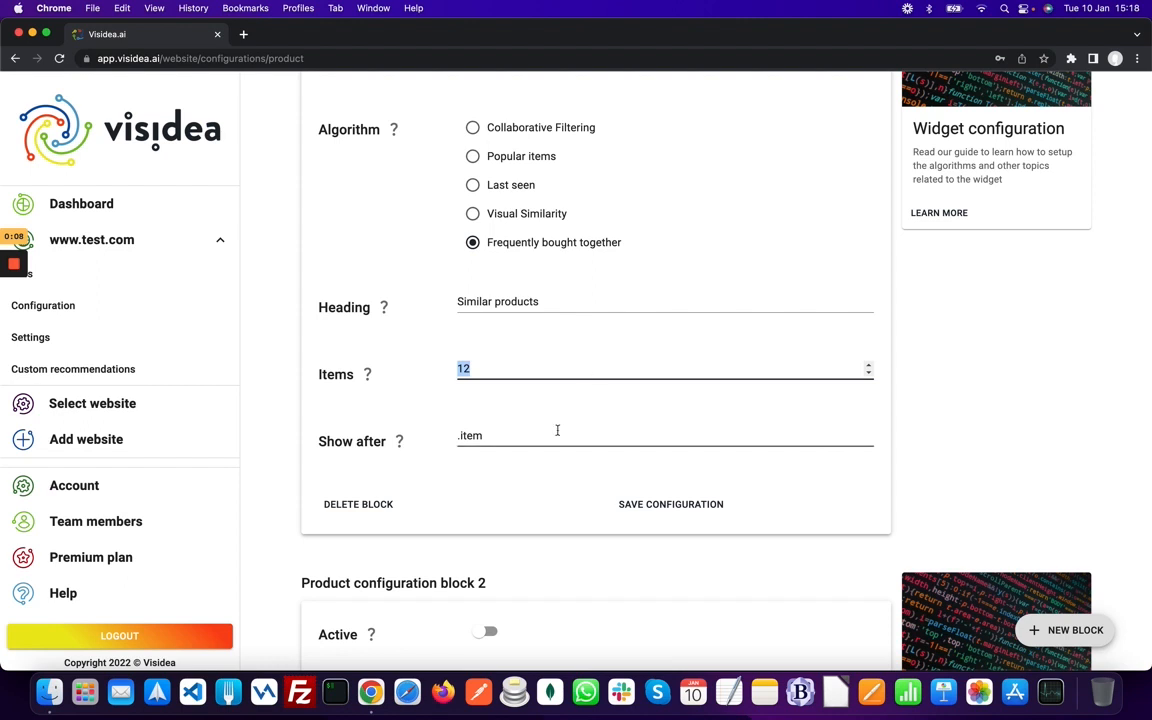
triple_click(530, 435)
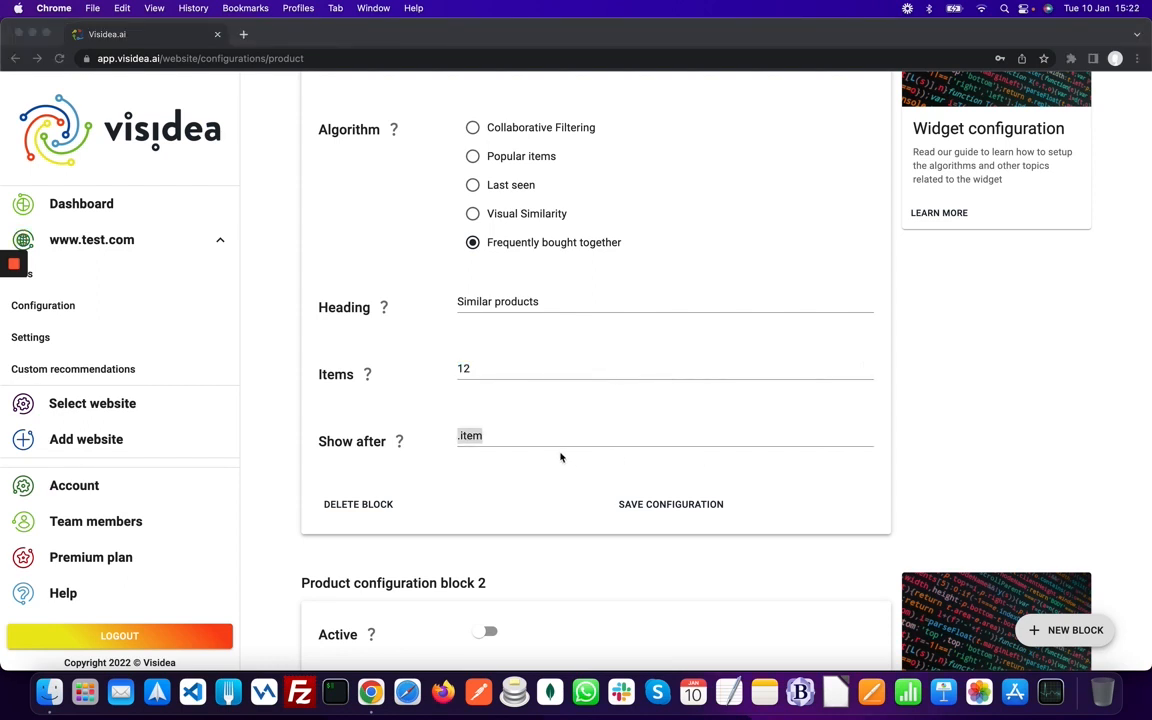
click(513, 465)
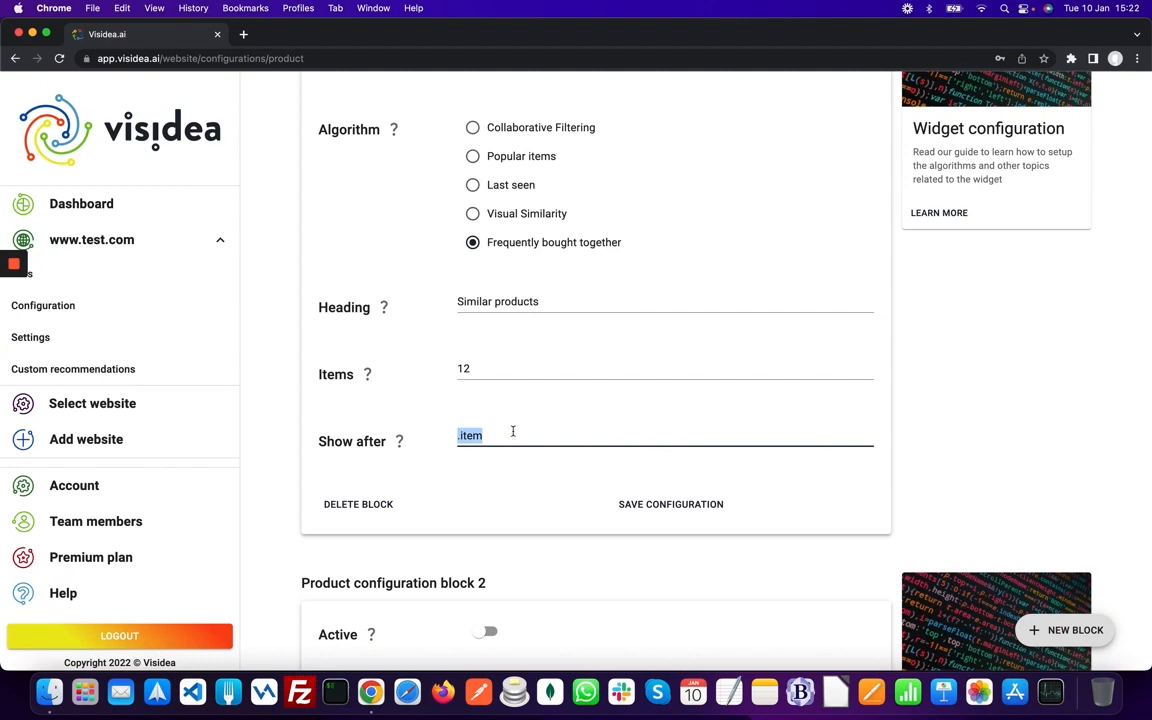
scroll(513, 431, down, 3)
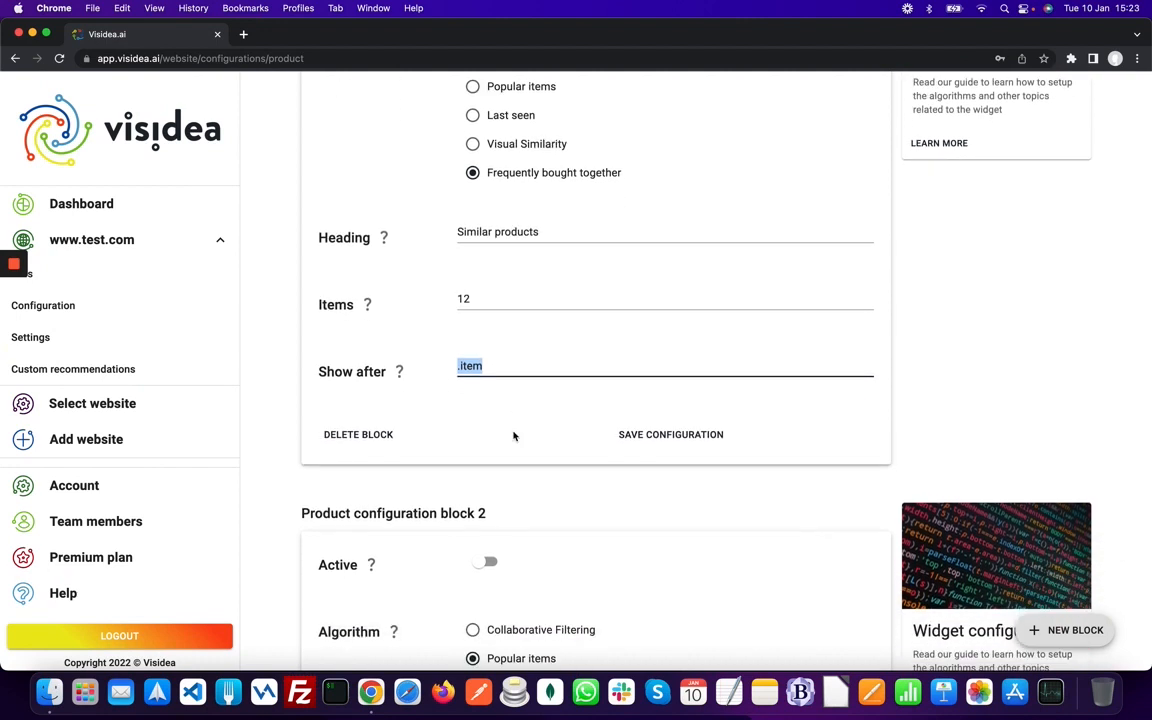
drag(506, 365, 429, 368)
click(648, 434)
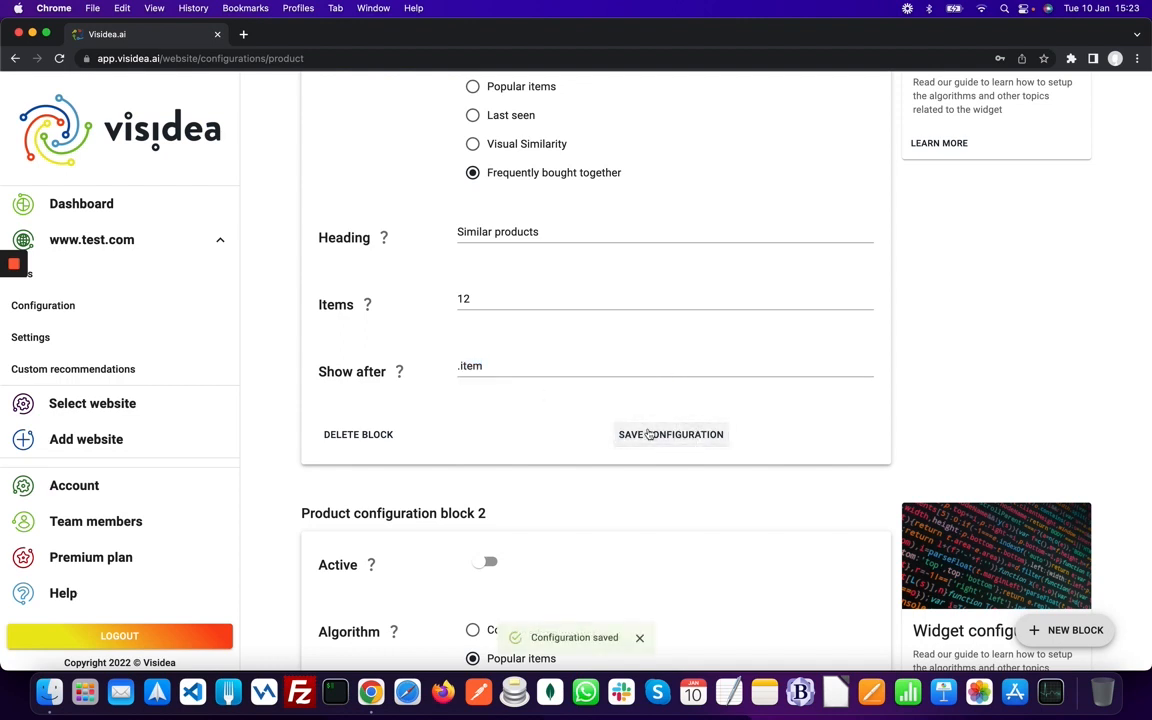
scroll(645, 436, down, 5)
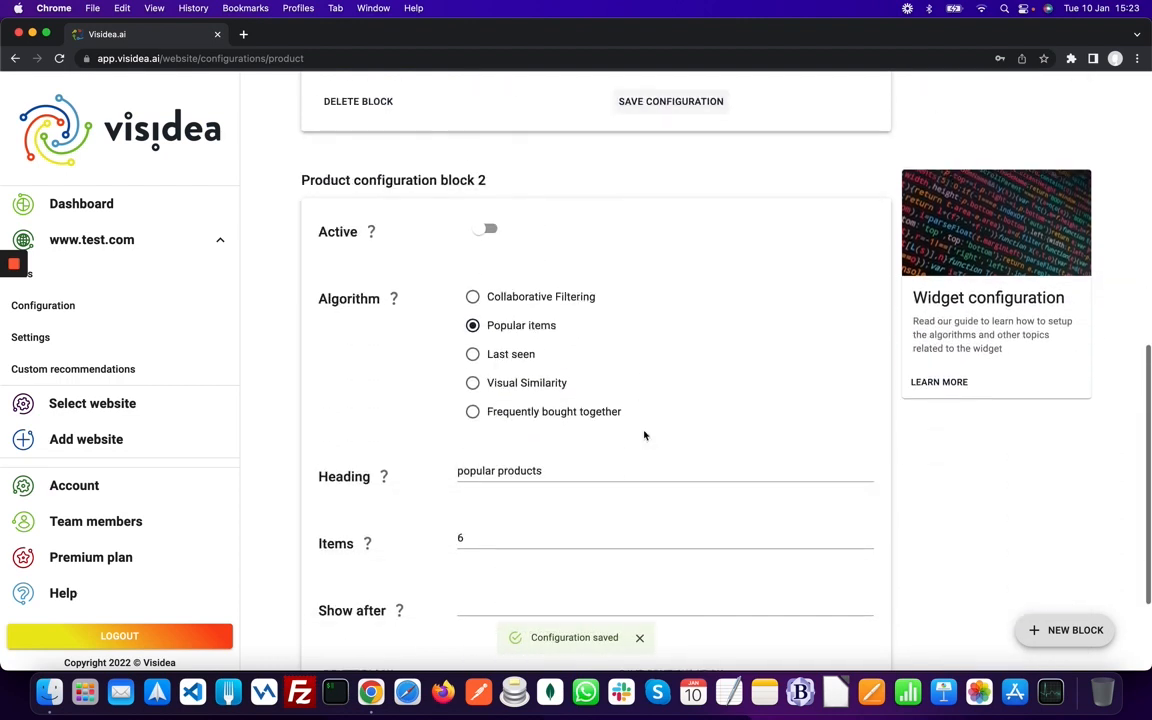
scroll(644, 435, down, 2)
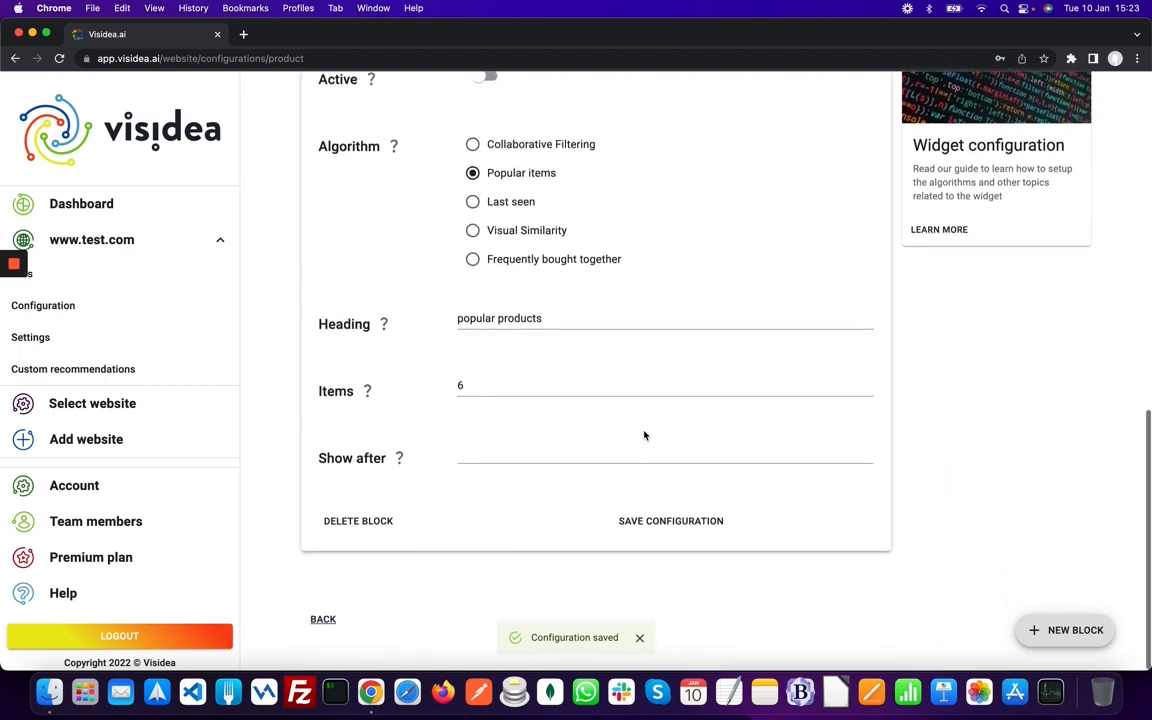
- Set the Home Page block's algorithm to Last seen, then go to the website Settings page
click(321, 623)
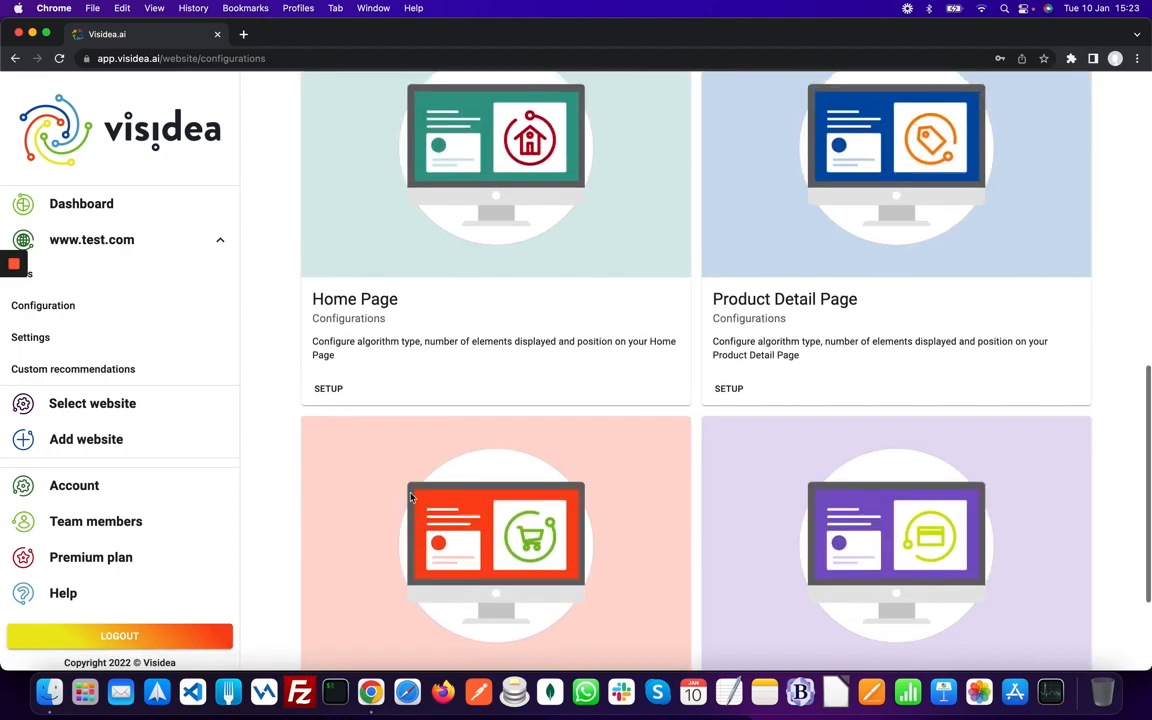
click(331, 404)
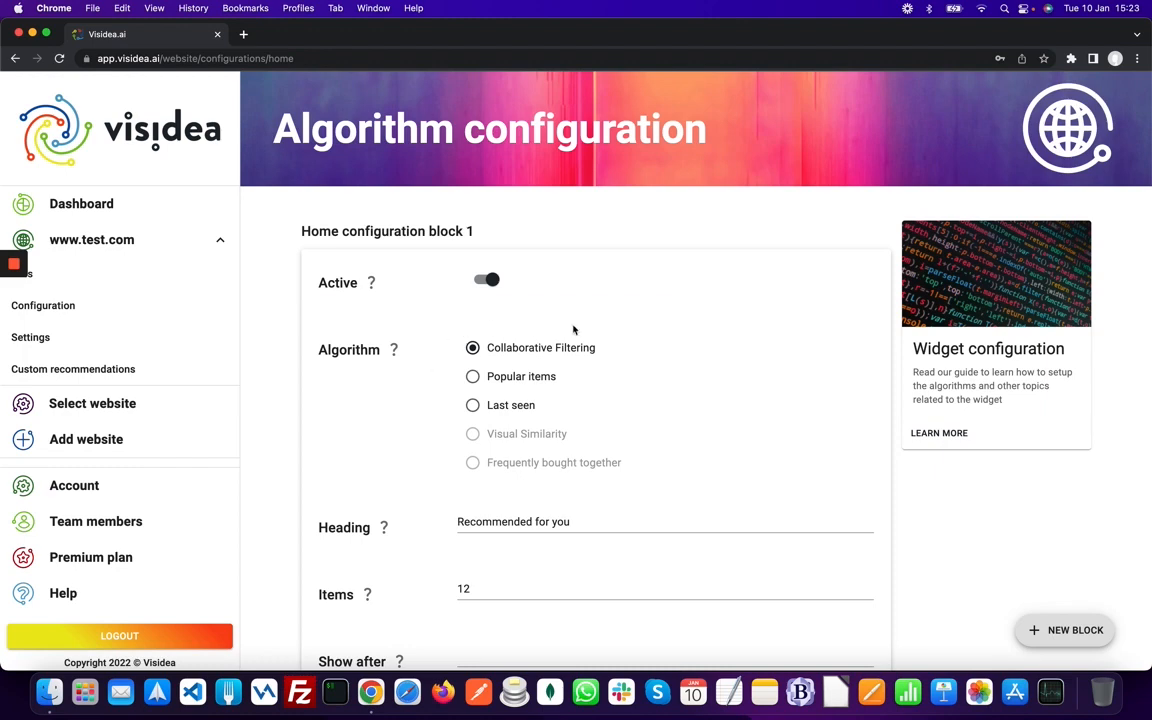
click(473, 376)
click(473, 405)
scroll(525, 365, down, 5)
scroll(494, 457, up, 7)
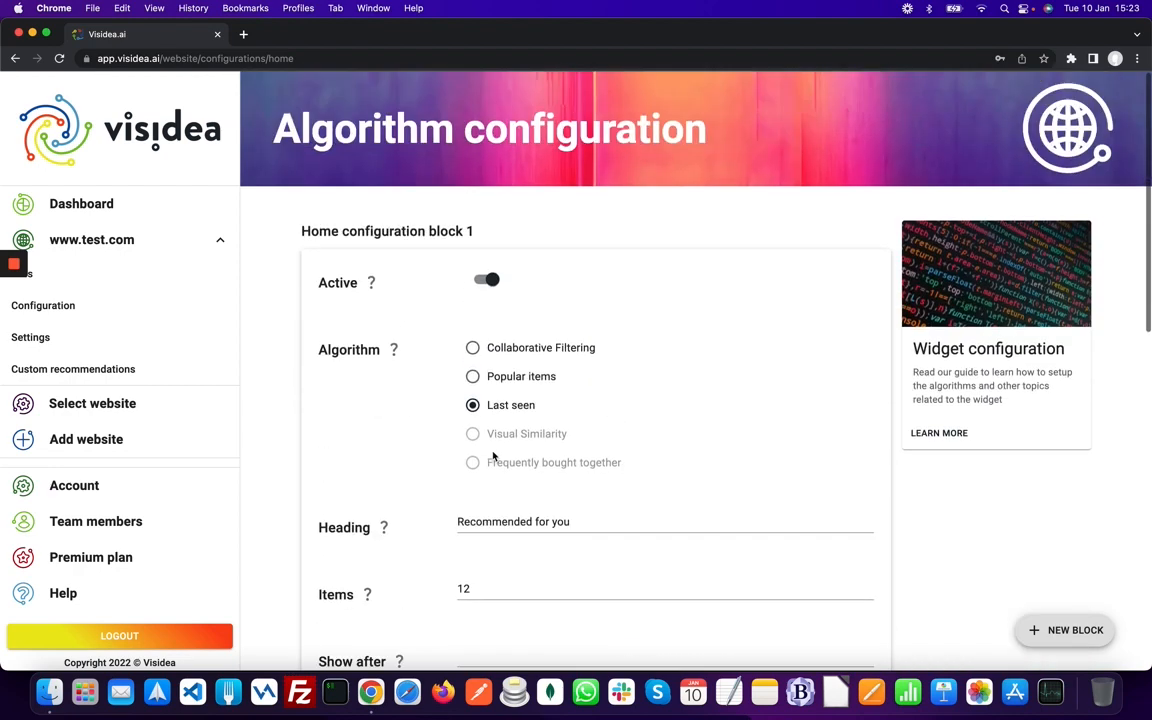
click(108, 349)
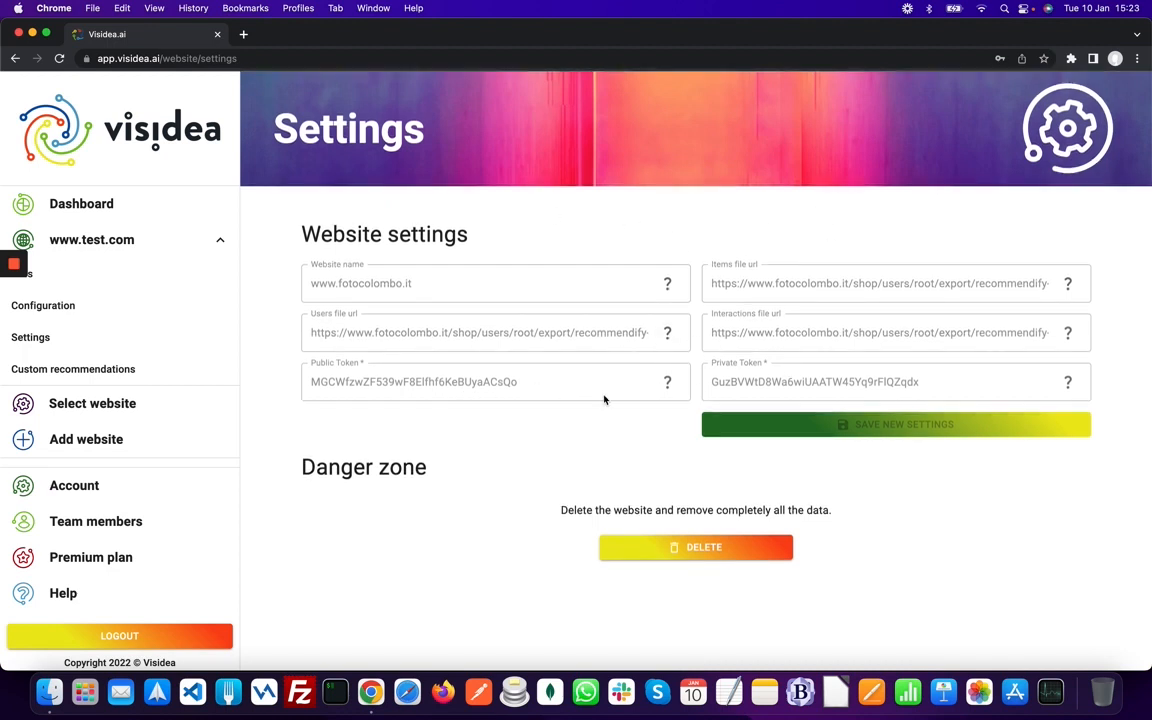
- Bring up the Danger zone delete confirmation, cancel it, and go to Custom recommendations
click(677, 548)
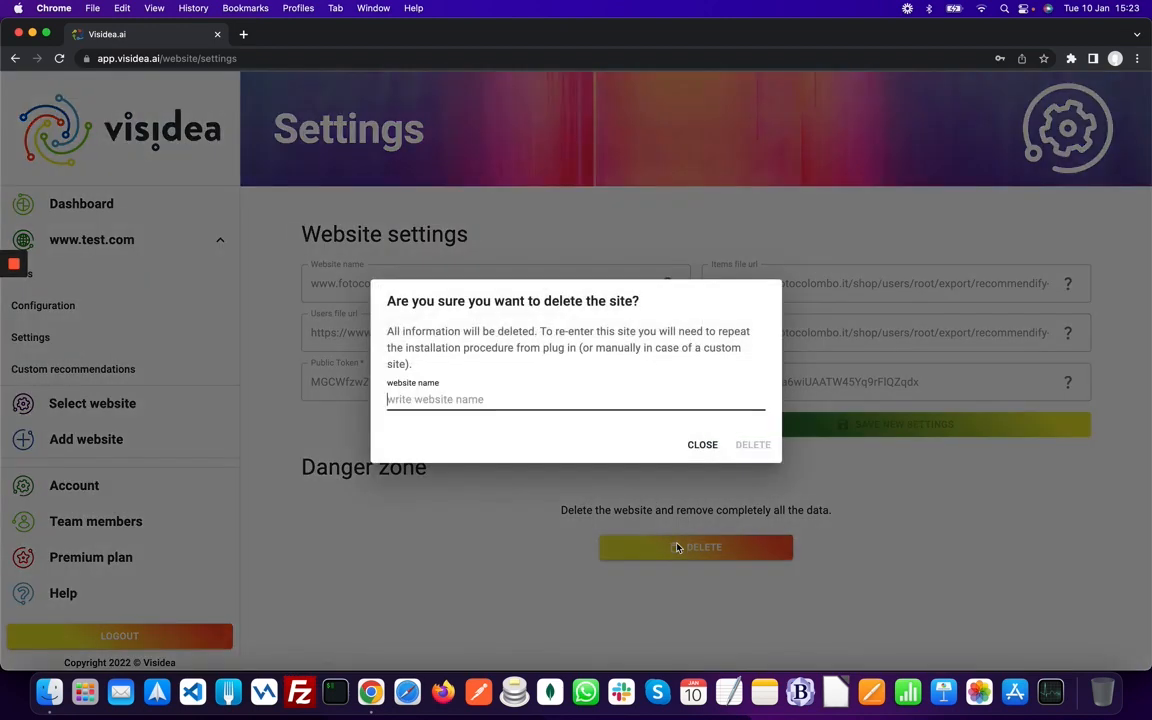
click(701, 445)
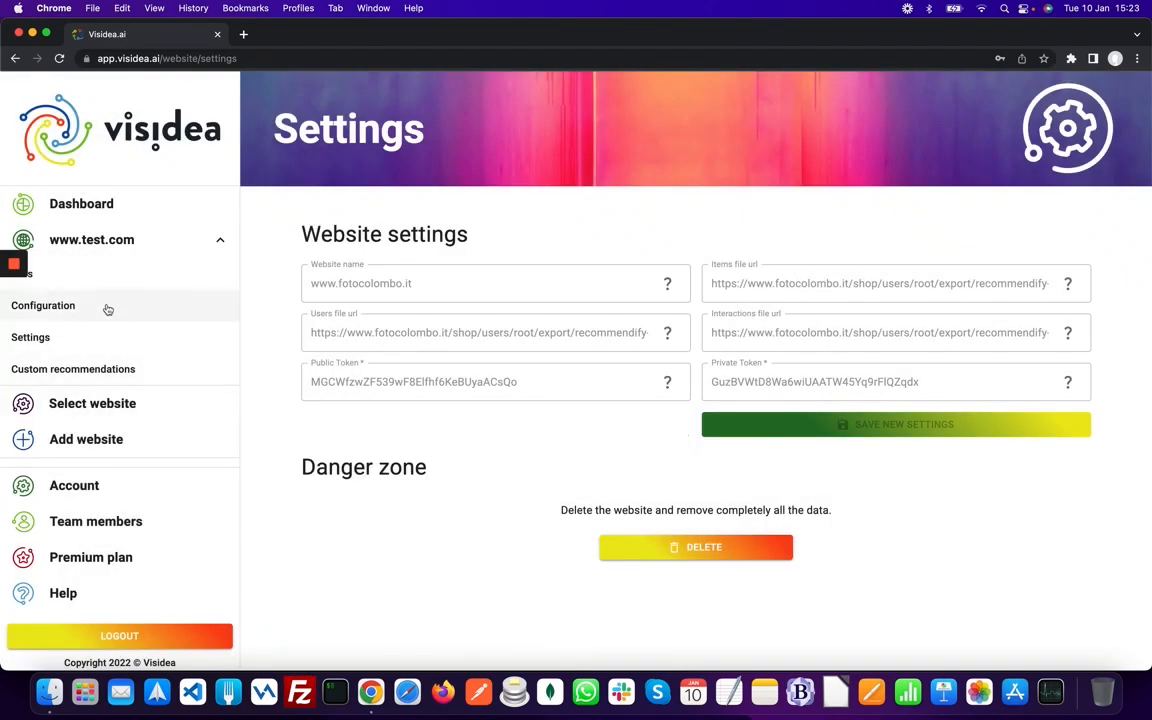
click(101, 369)
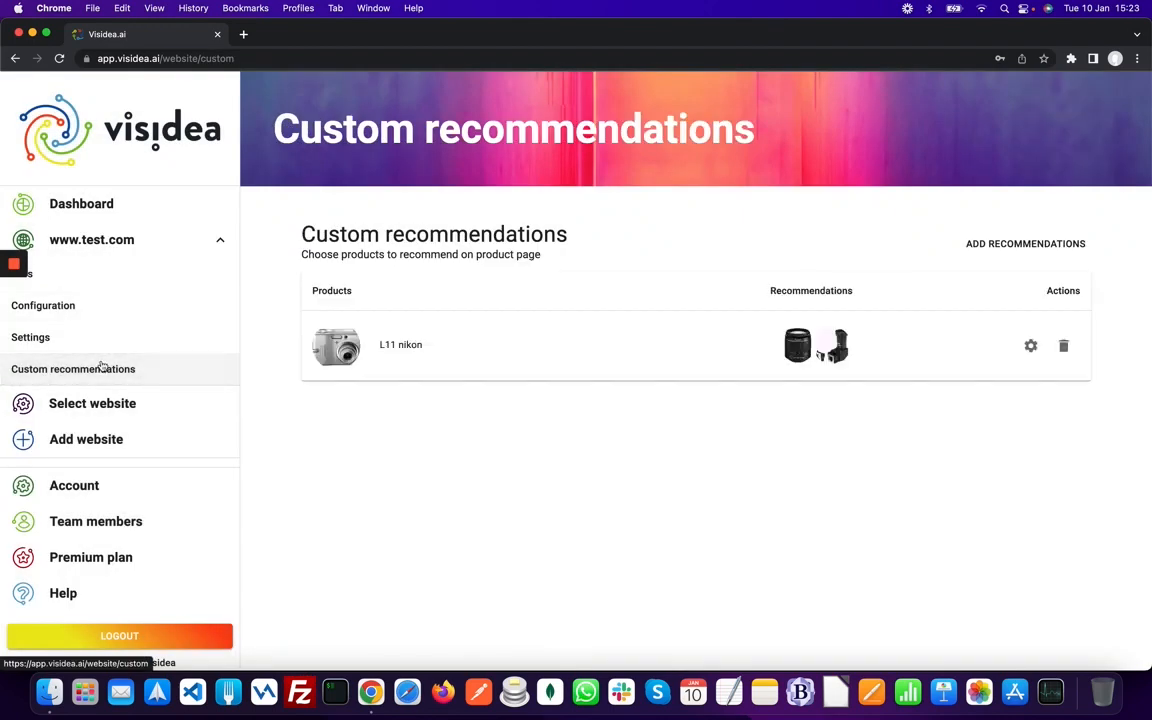
- Start a new custom recommendation with L12 black as the main product
click(1000, 244)
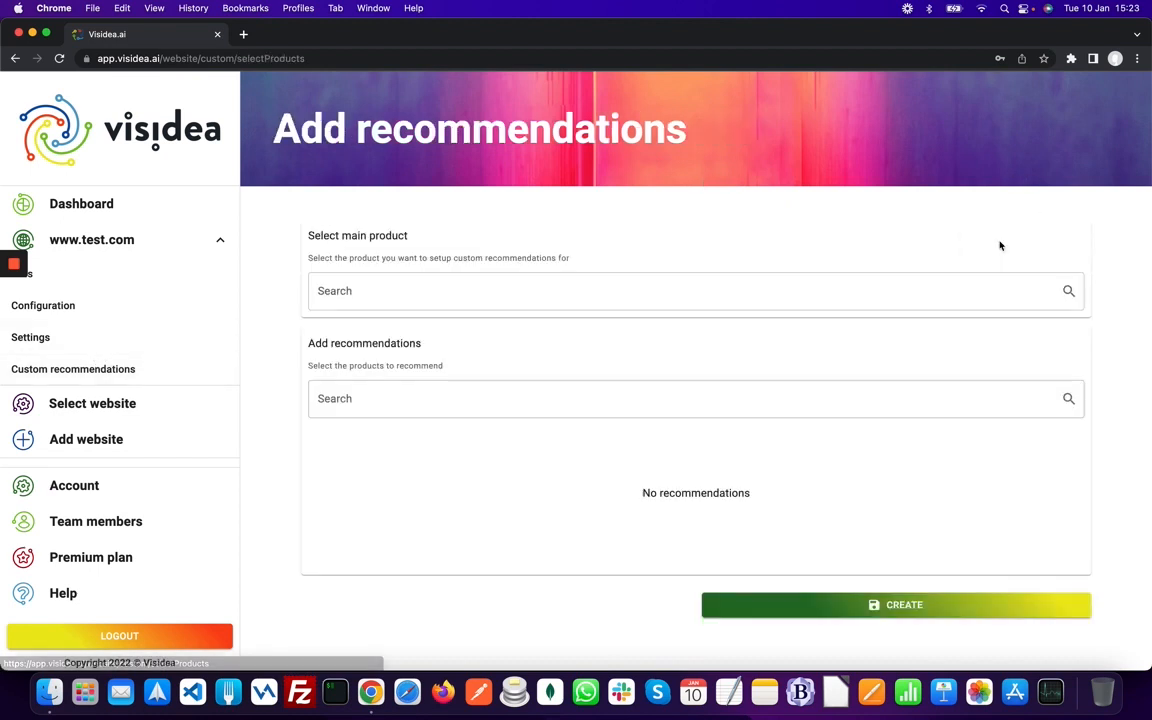
click(610, 291)
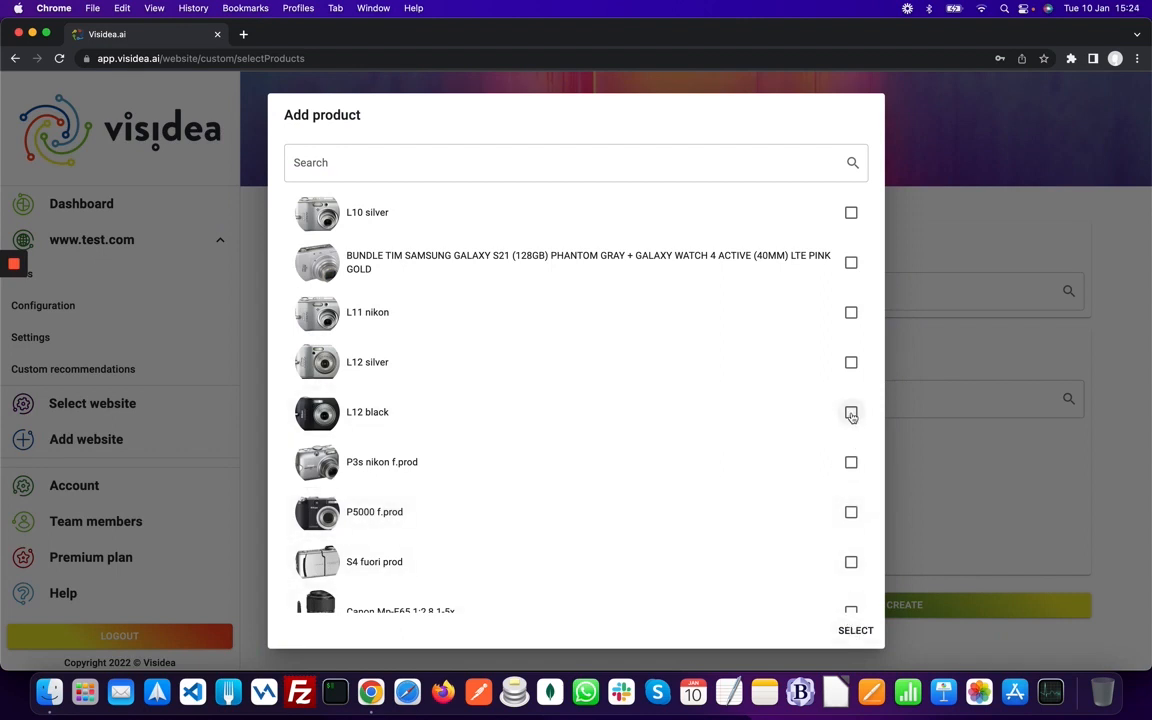
click(851, 413)
click(848, 630)
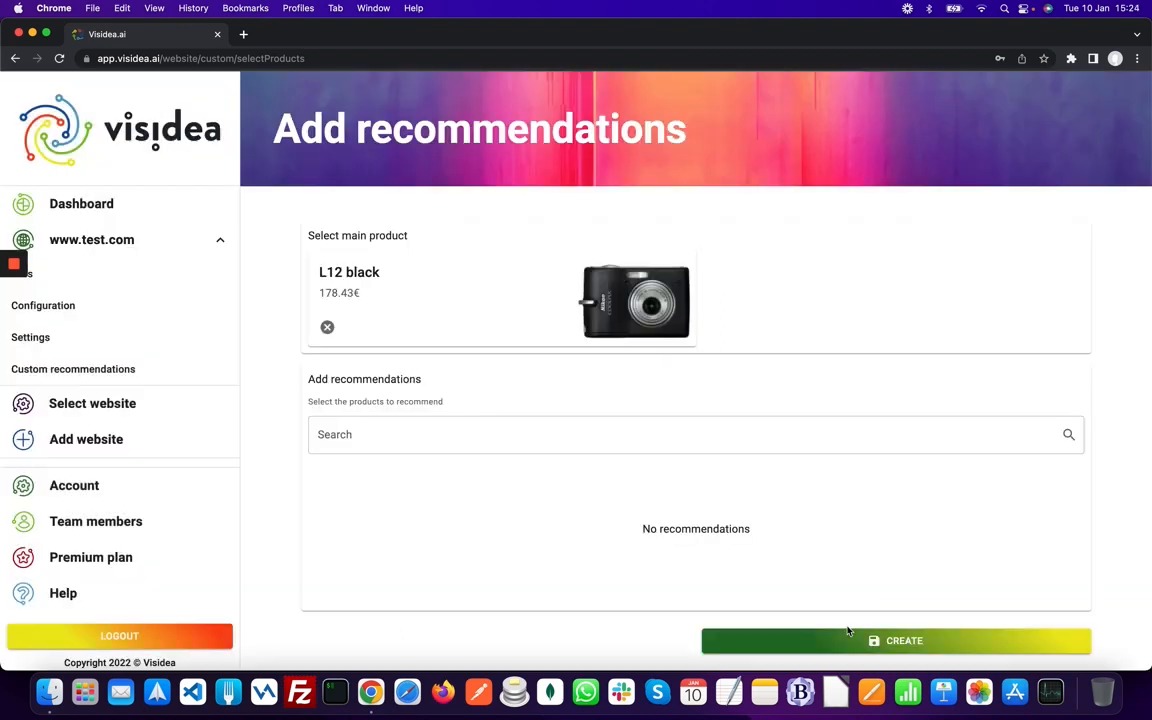
- Search 'cano', select ET 65B PARALUCE CANON and Ob.300 f/2,8 Sigma X CANON, and create it
click(842, 432)
click(717, 363)
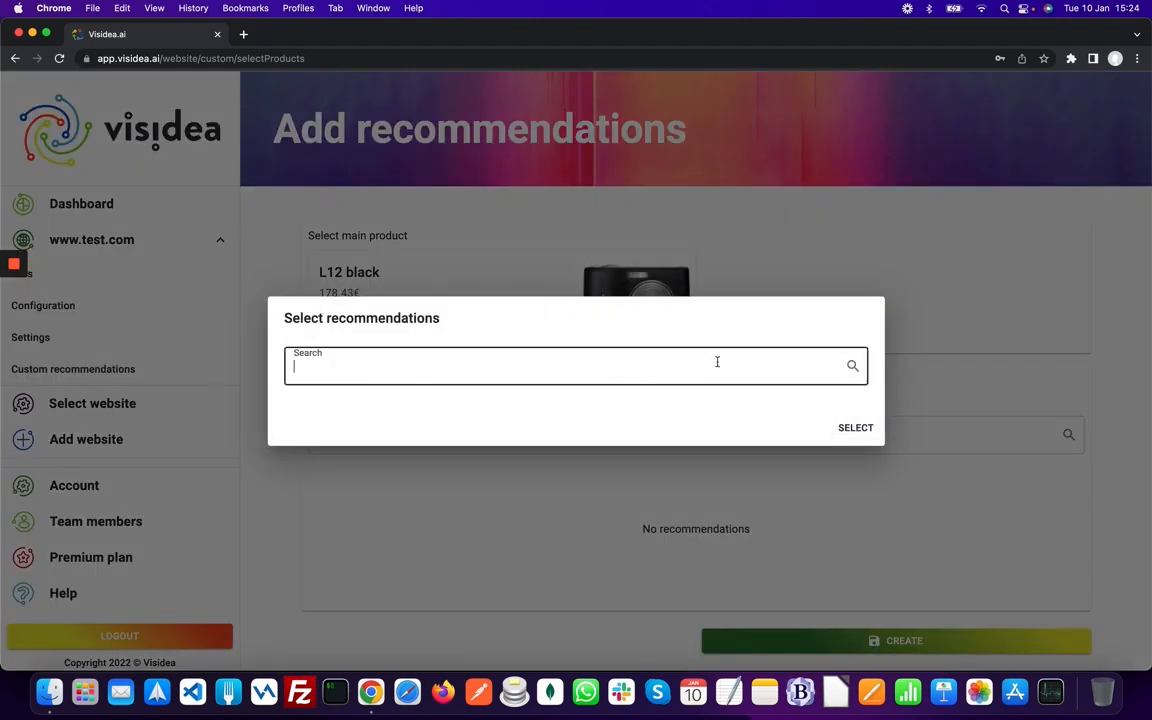
text(ca)
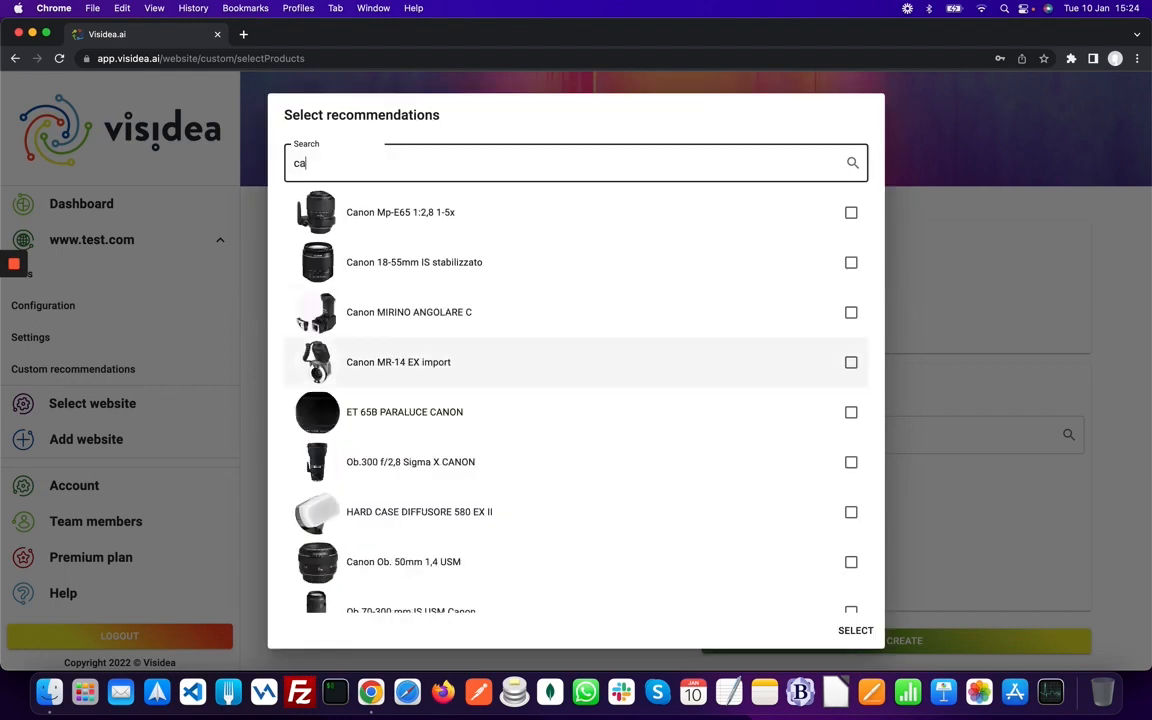
text(non)
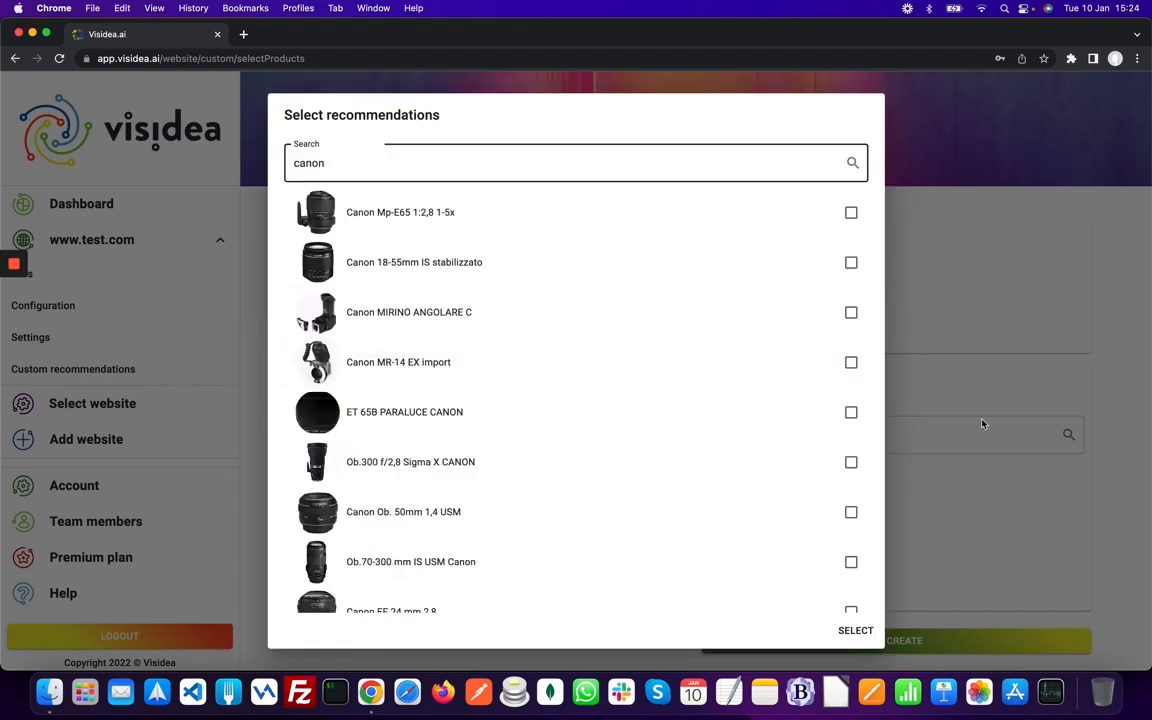
click(851, 412)
click(851, 462)
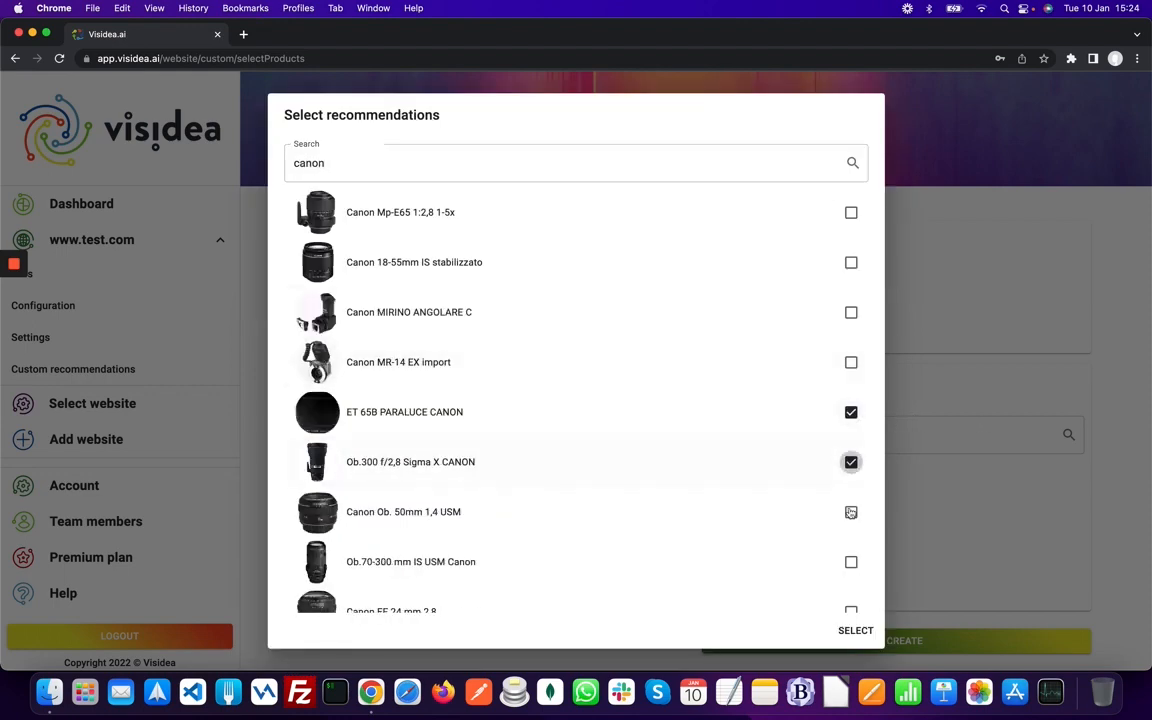
click(856, 628)
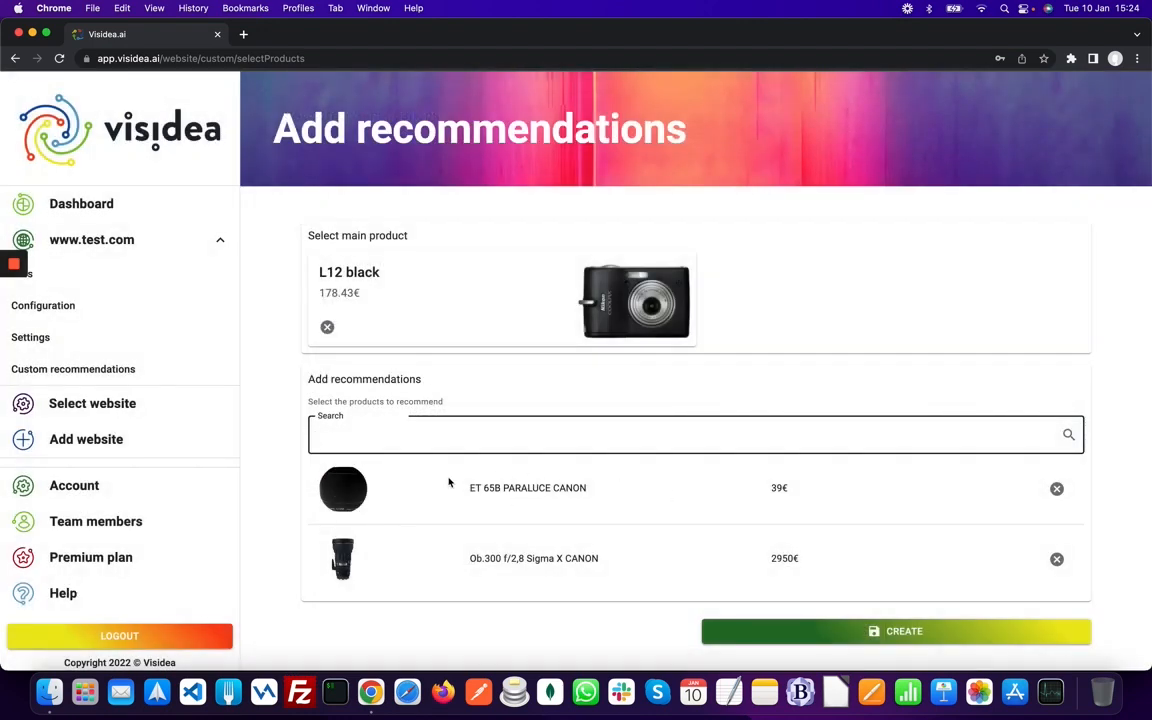
click(980, 632)
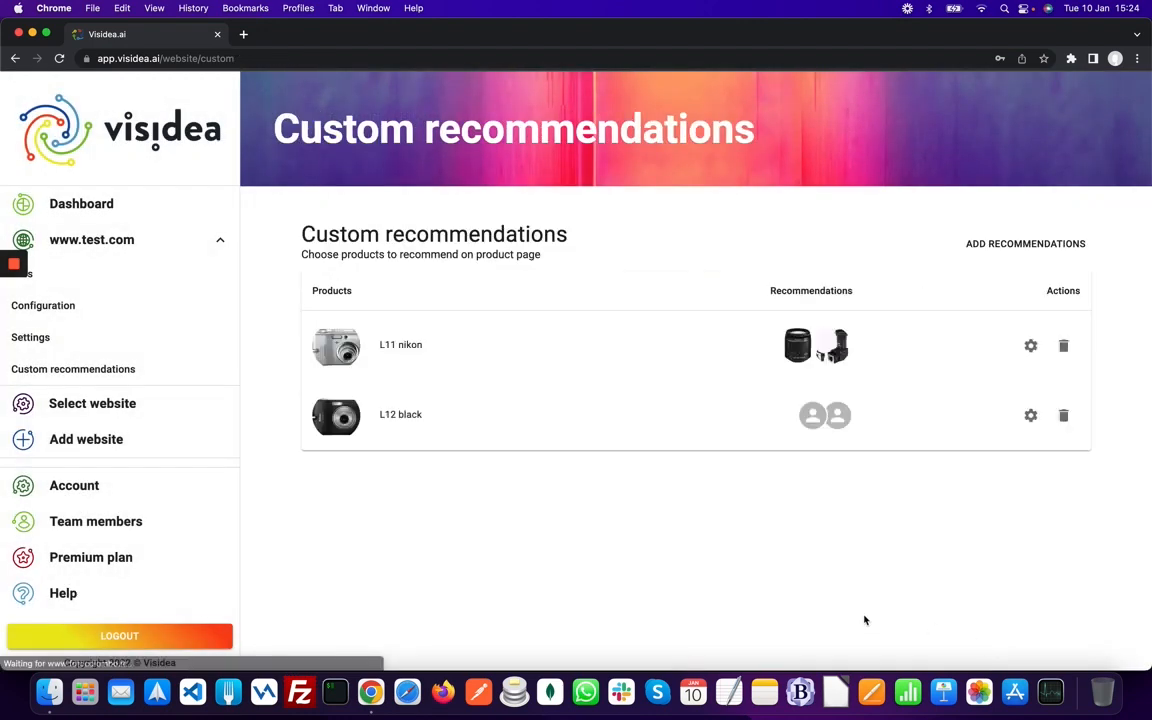
- Open a new member form on Team members and enter the first and last name
click(141, 527)
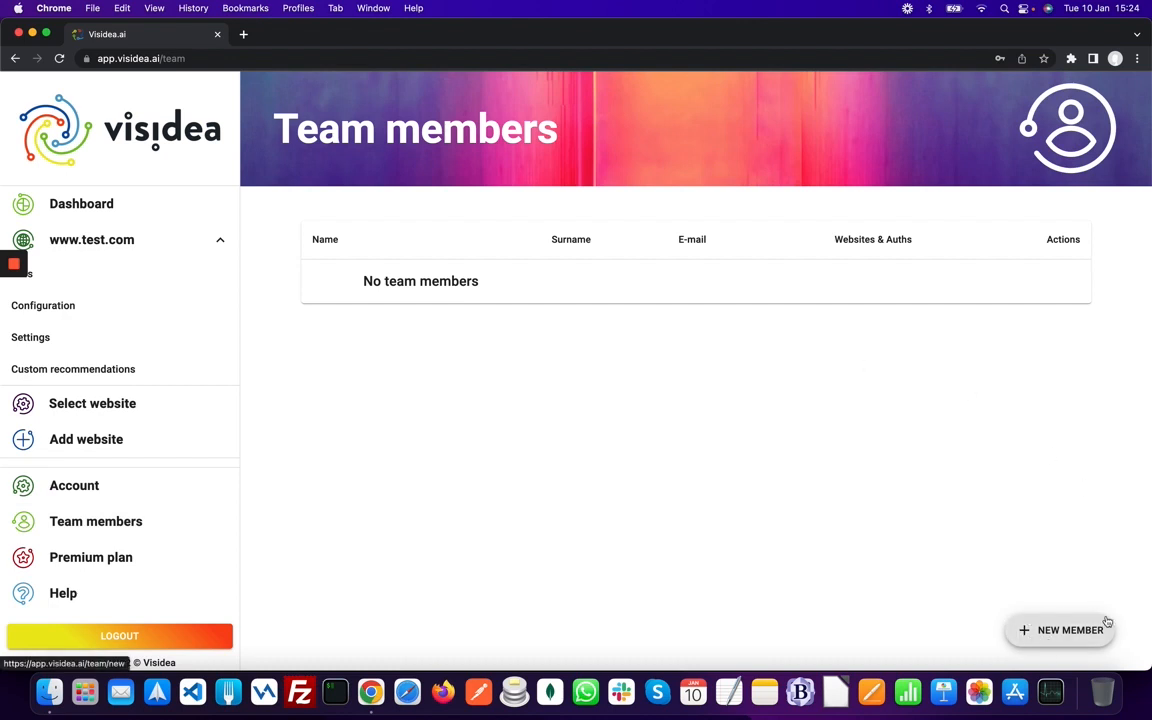
click(1046, 631)
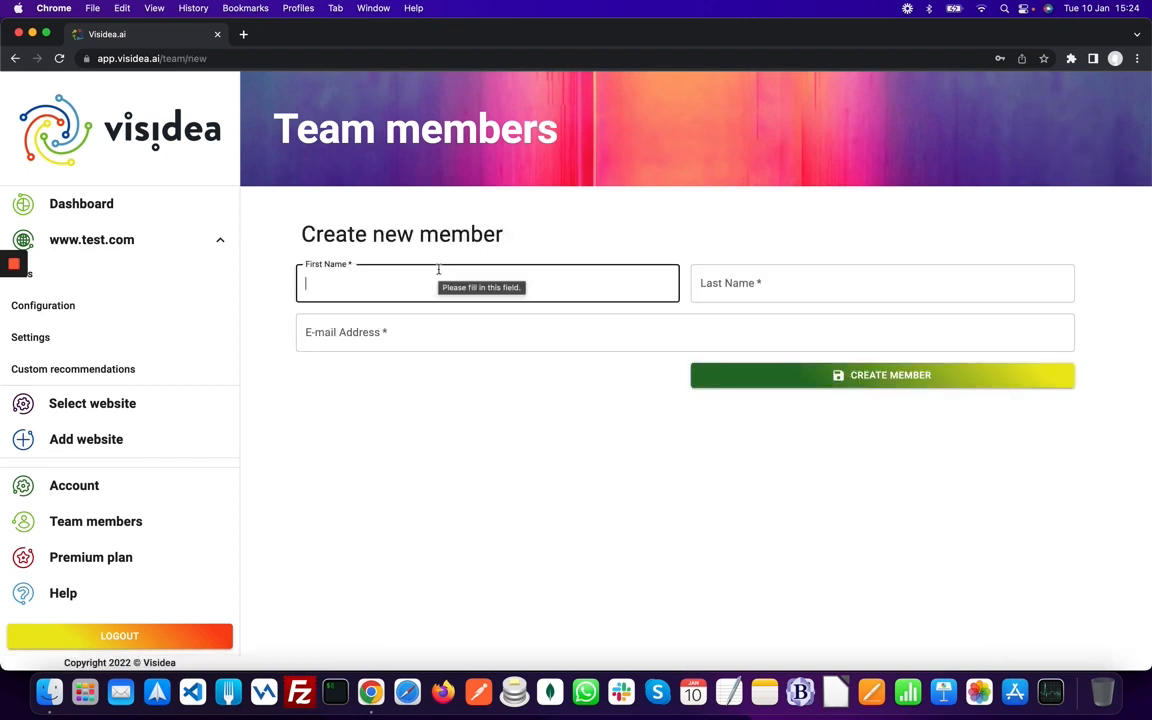
text(test)
key(Tab)
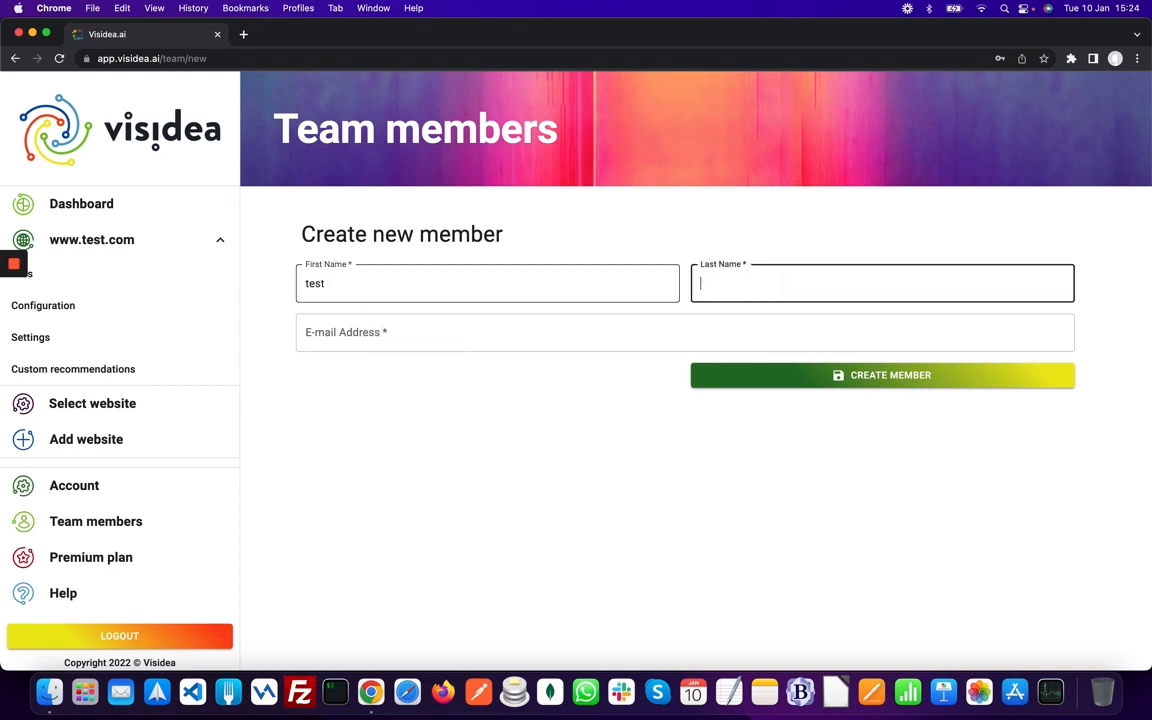
text(visidea)
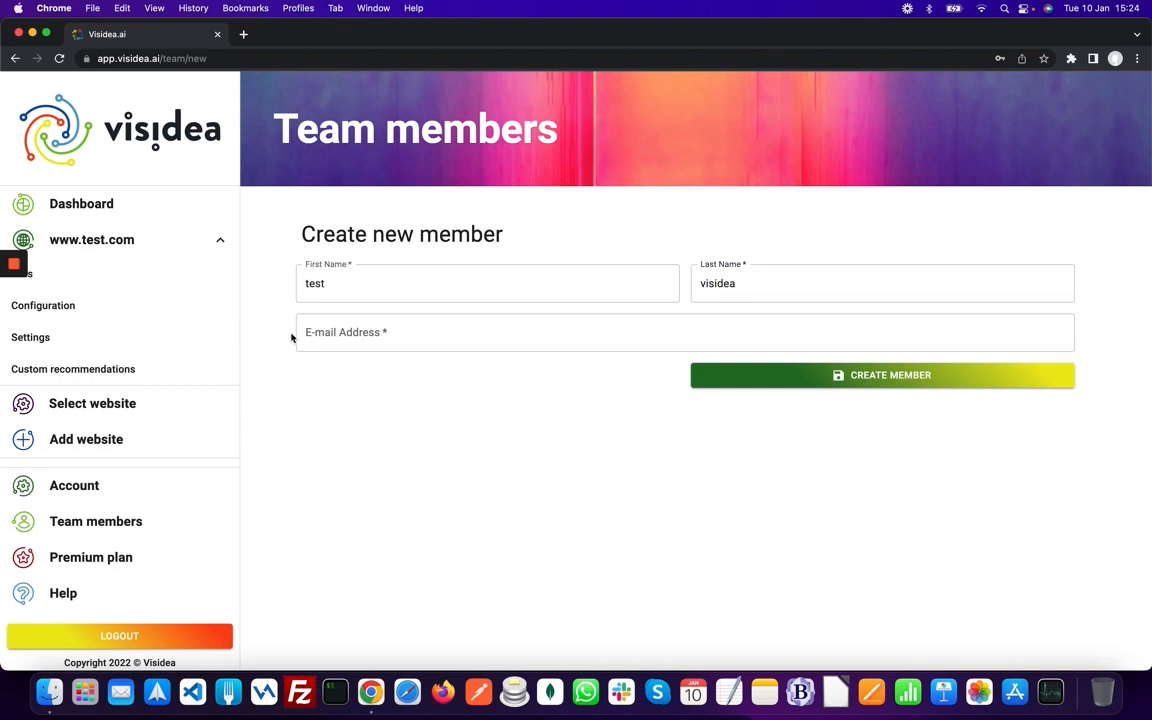
- Enter the member's e-mail address, submit with CREATE MEMBER, and dismiss the validation warning
click(307, 329)
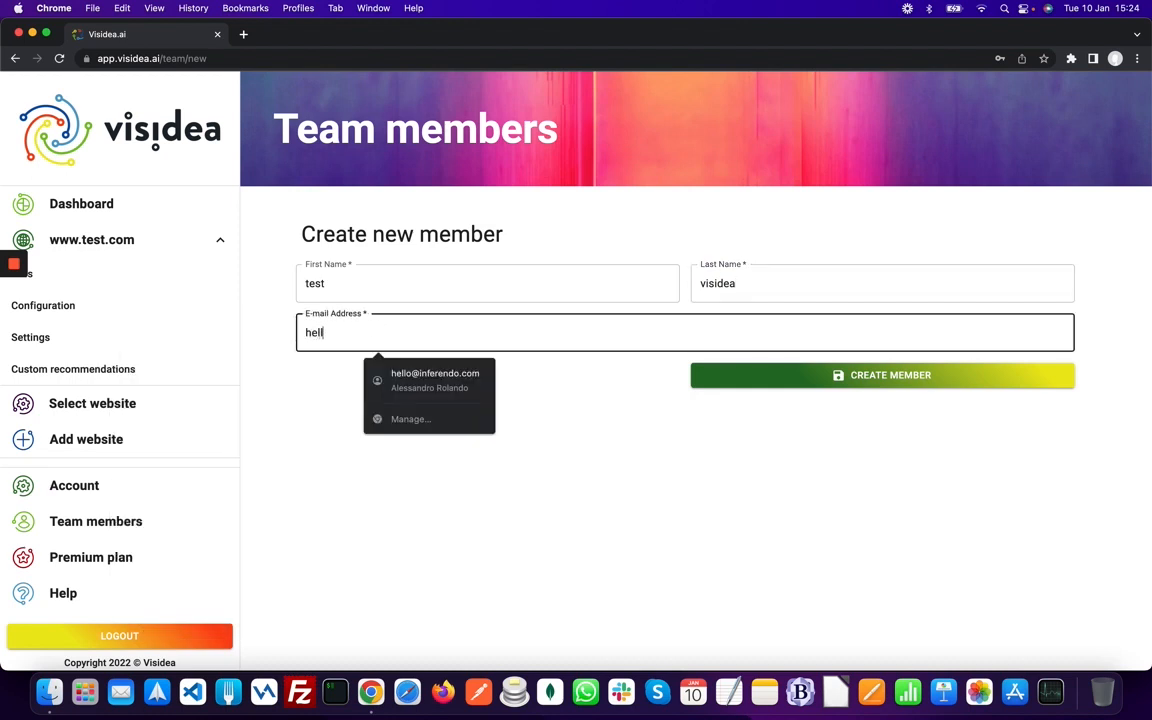
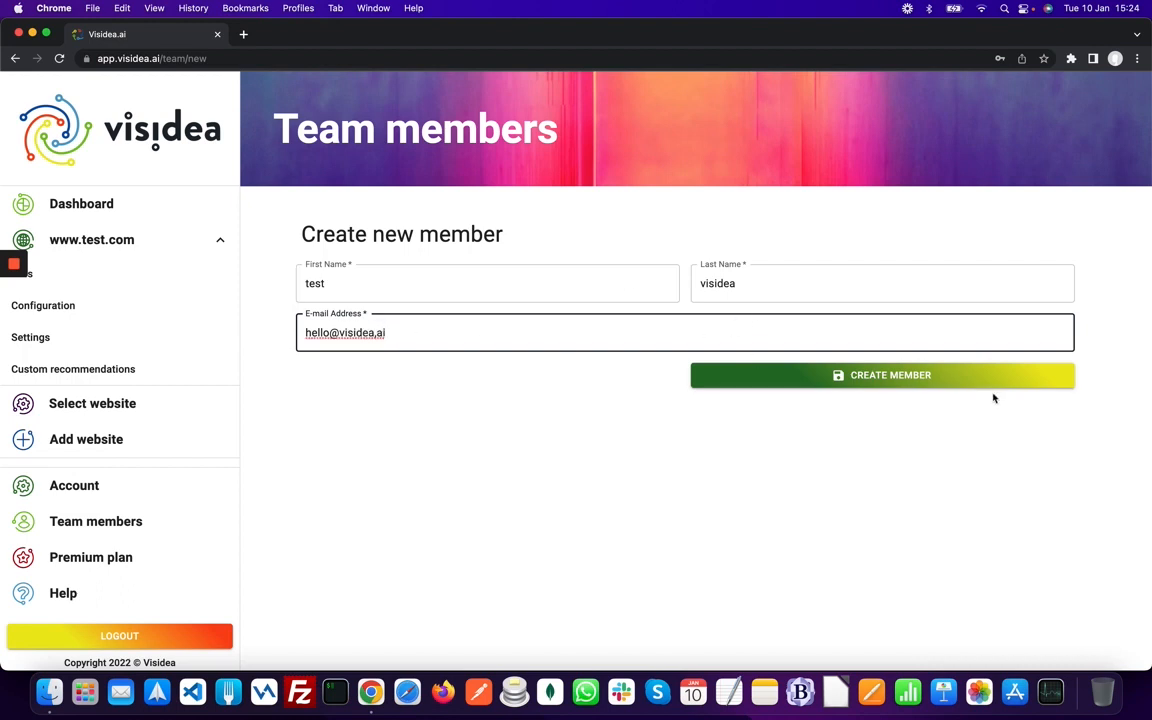
click(957, 378)
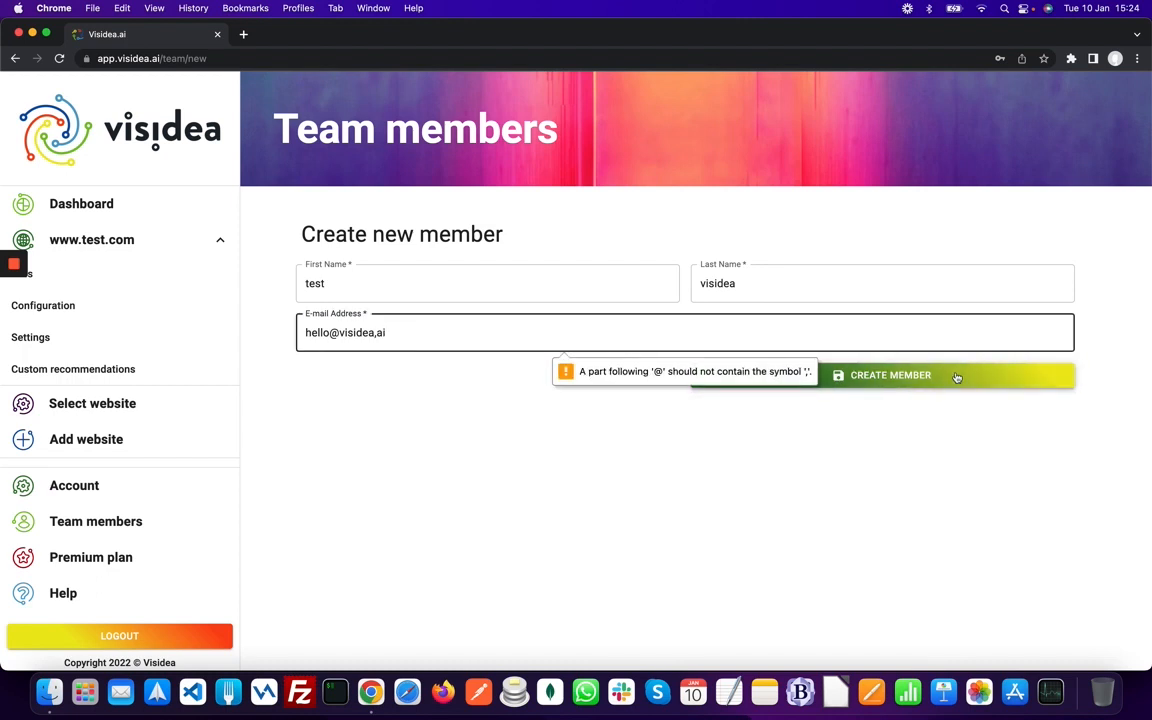
click(943, 438)
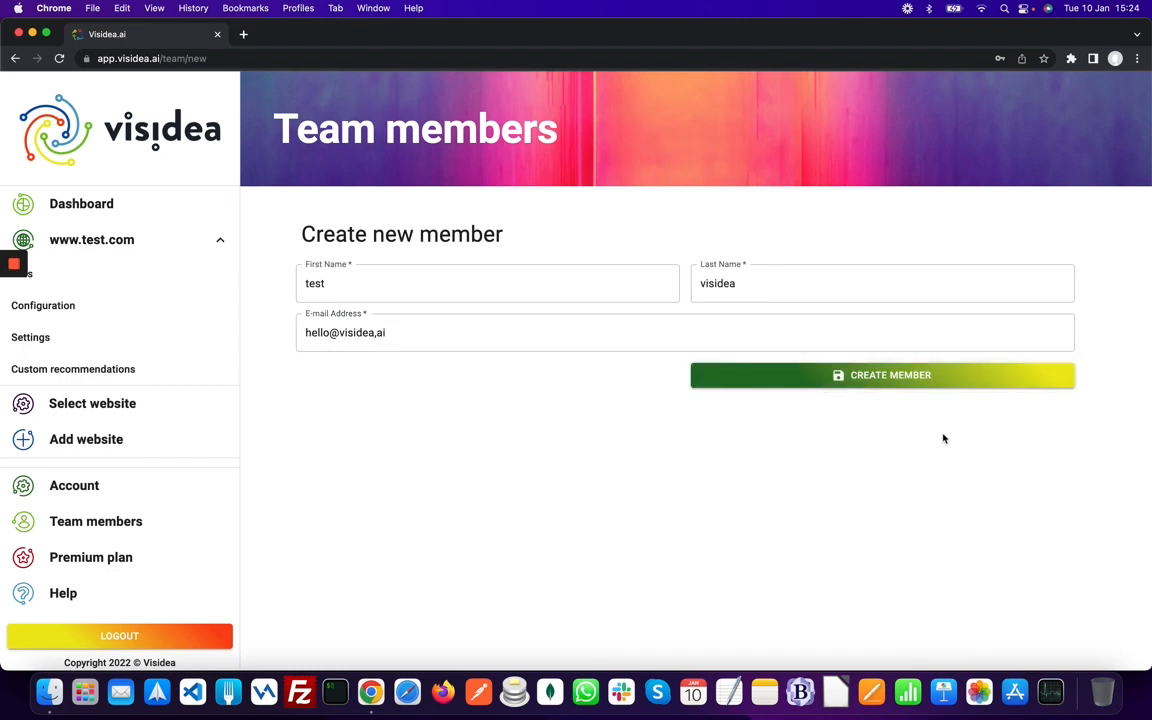